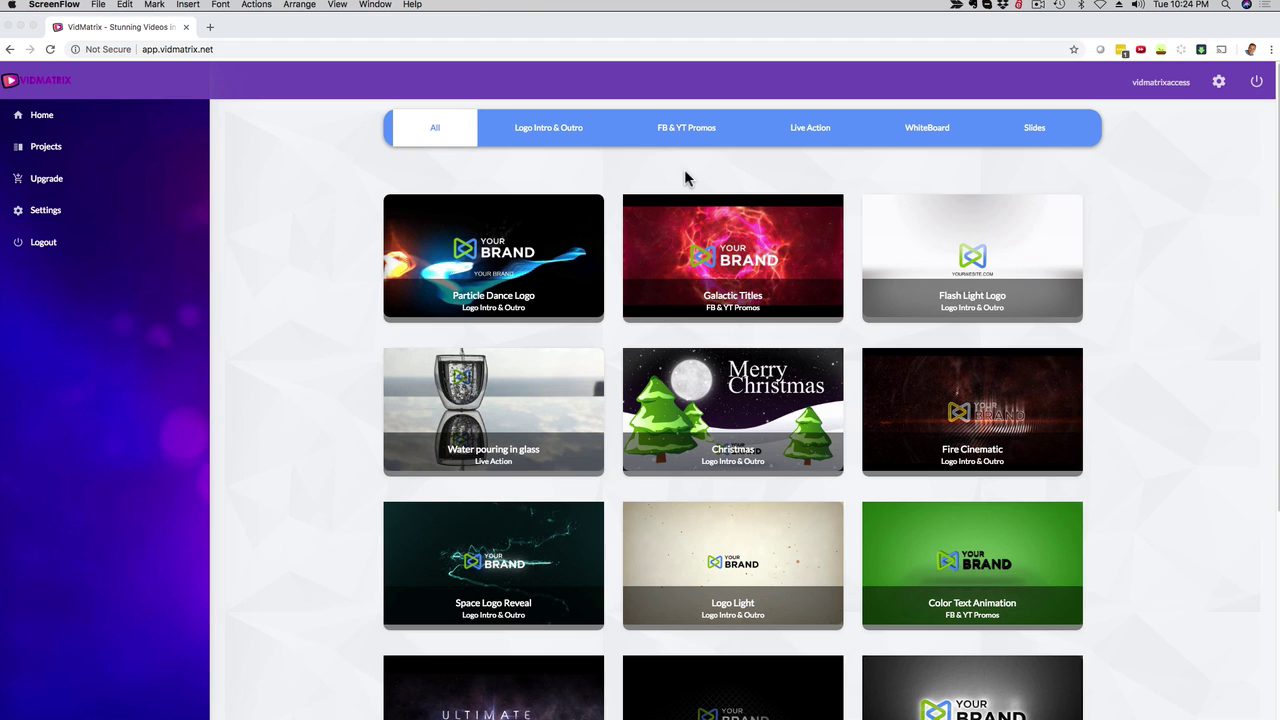
- Filter the template gallery to Logo Intro & Outro and browse its templates
{"action": "left_click", "coordinate": [537, 135]}
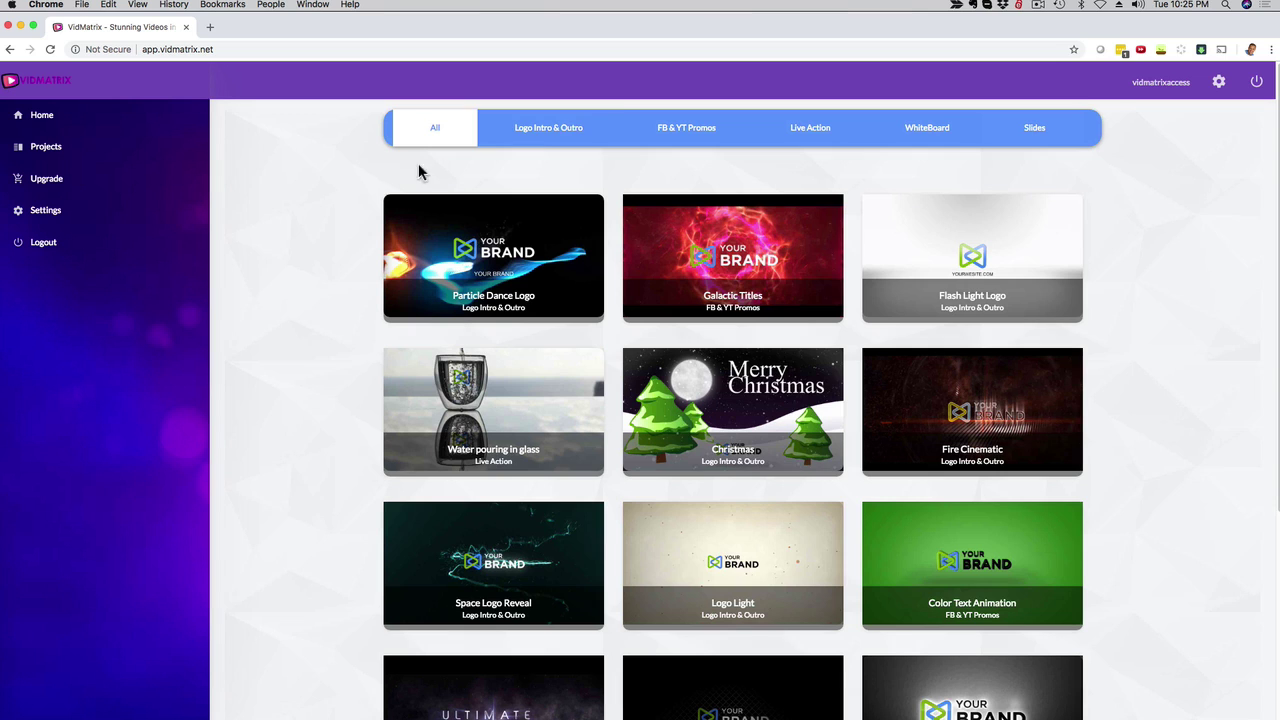
{"action": "left_click", "coordinate": [535, 133]}
{"action": "scroll", "coordinate": [283, 260], "scroll_direction": "down", "scroll_amount": 3}
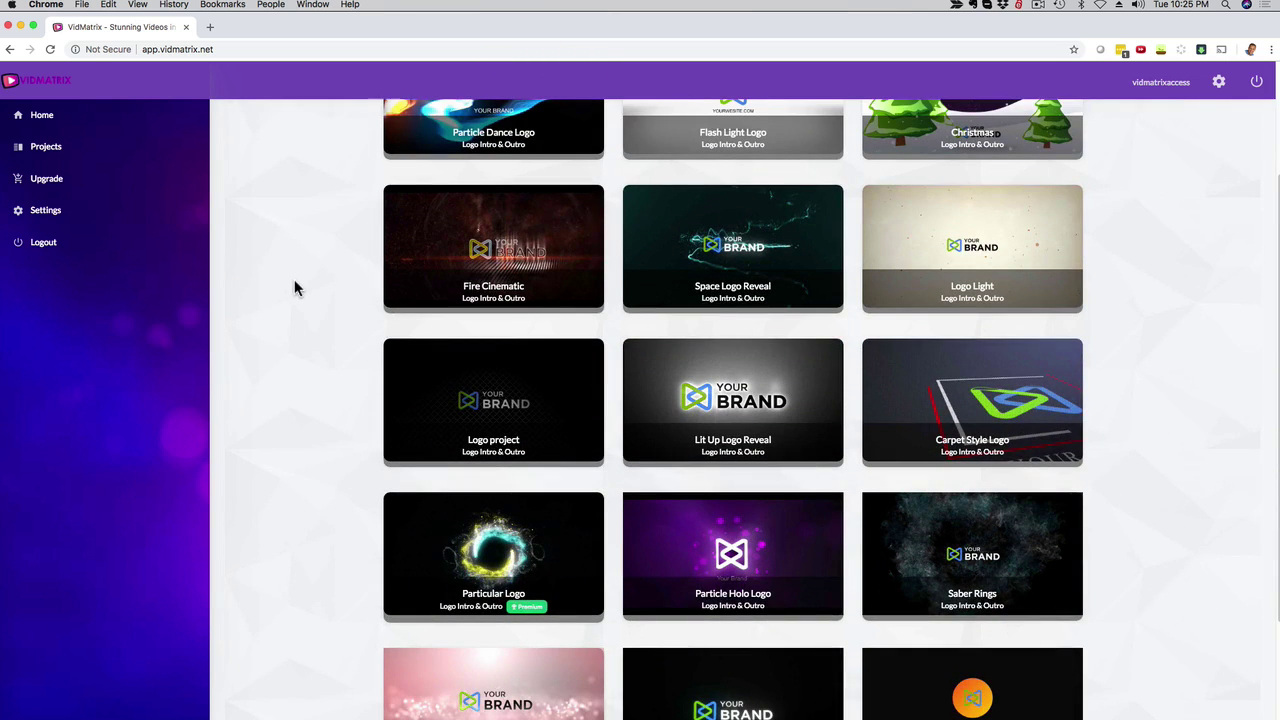
{"action": "scroll", "coordinate": [299, 265], "scroll_direction": "up", "scroll_amount": 3}
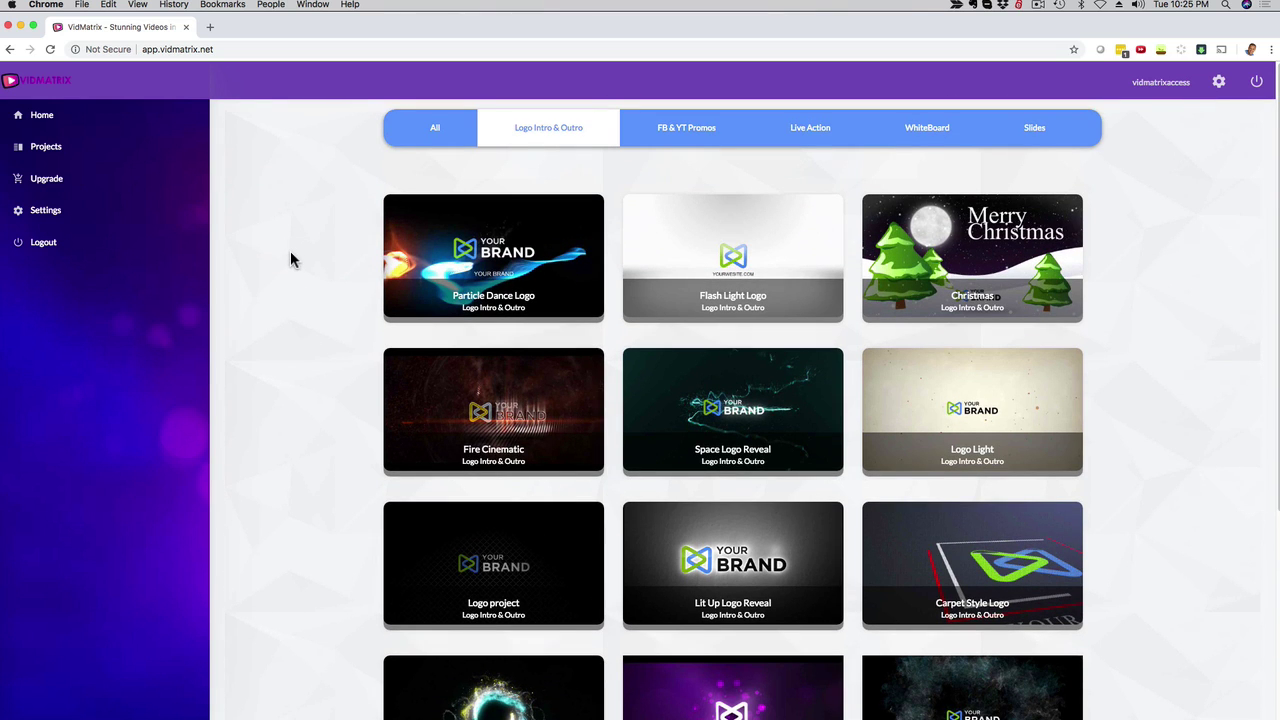
{"action": "mouse_move", "coordinate": [428, 288]}
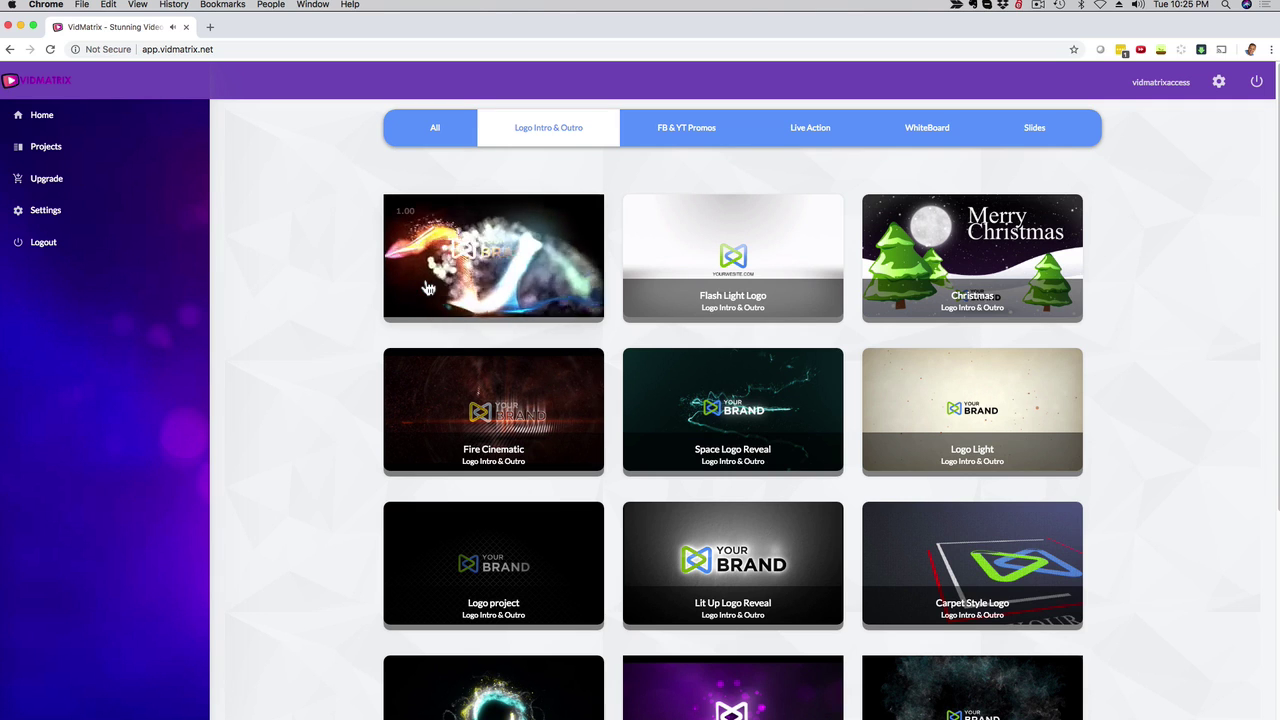
{"action": "scroll", "coordinate": [323, 317], "scroll_direction": "down", "scroll_amount": 5}
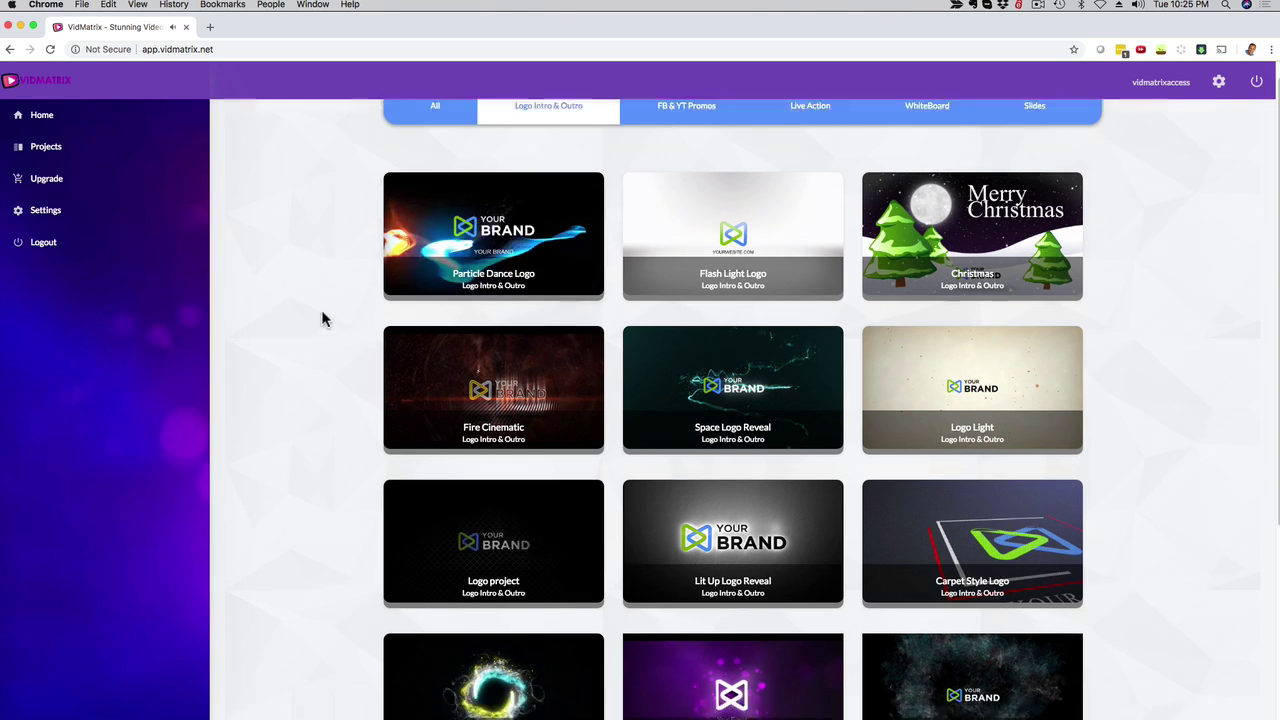
{"action": "mouse_move", "coordinate": [416, 413]}
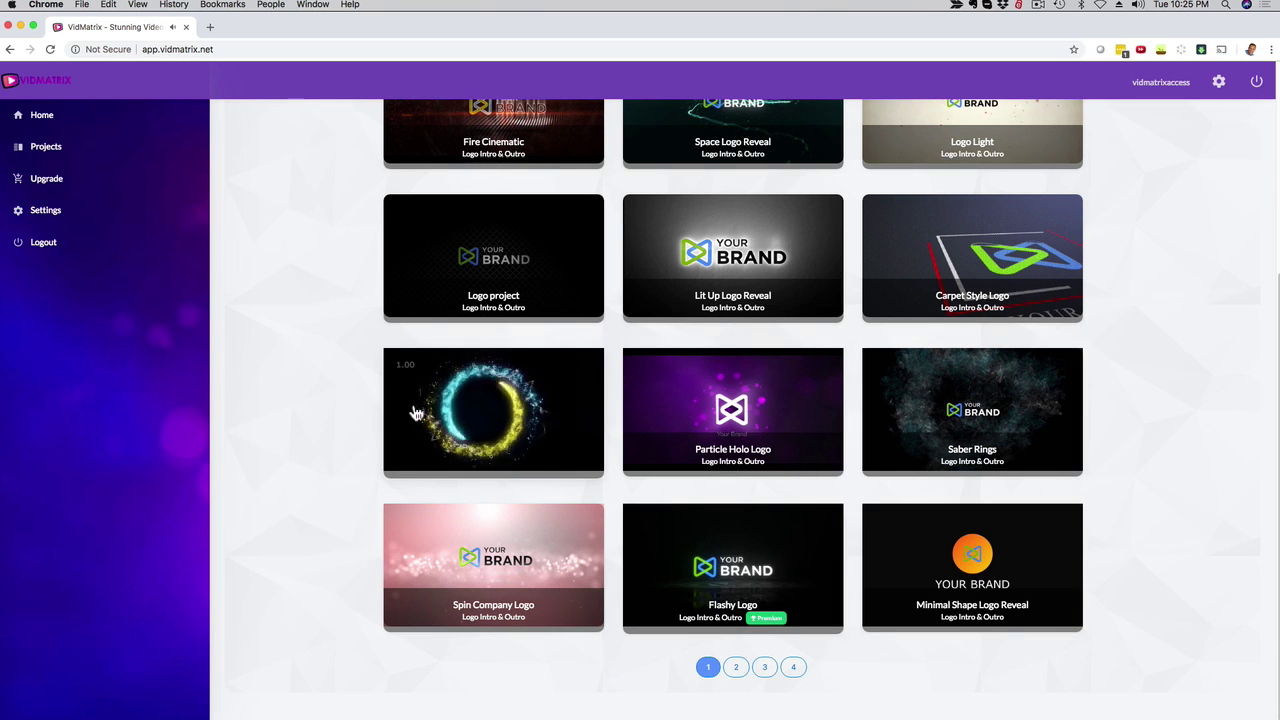
{"action": "scroll", "coordinate": [326, 394], "scroll_direction": "up", "scroll_amount": 5}
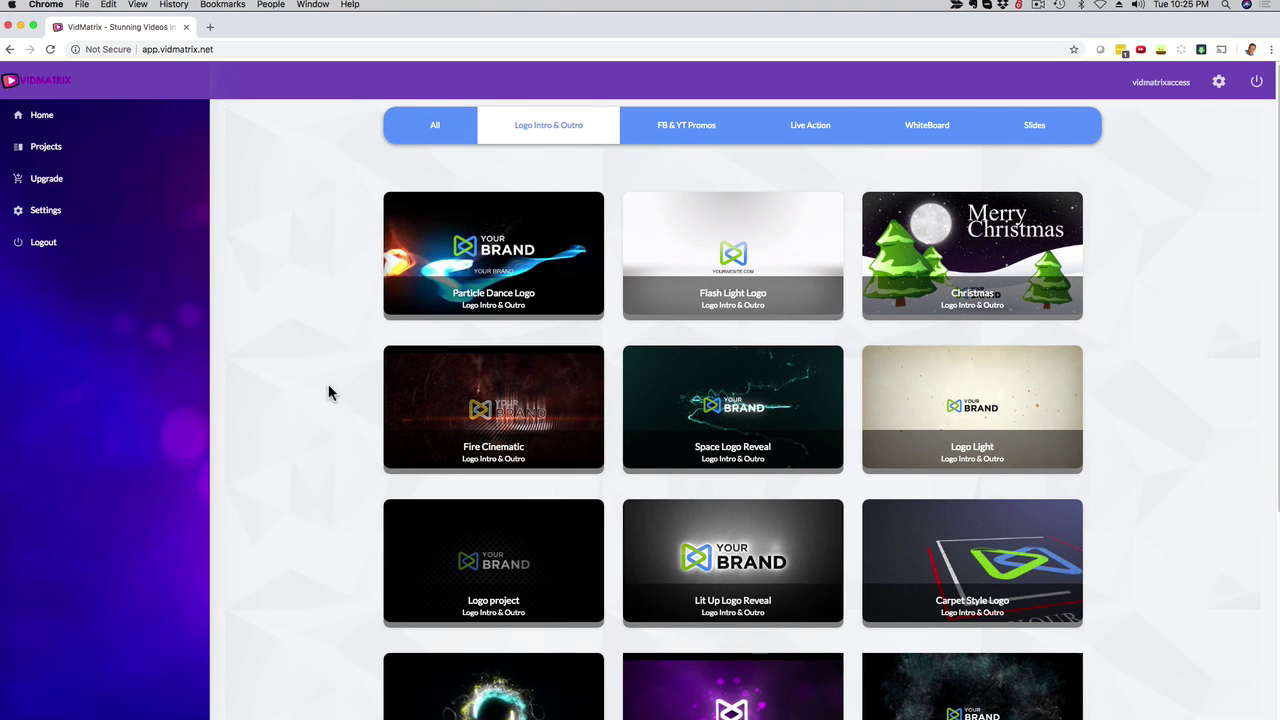
- Preview and pause the Particle Dance Logo template, then create a new video from it
{"action": "left_click", "coordinate": [458, 250]}
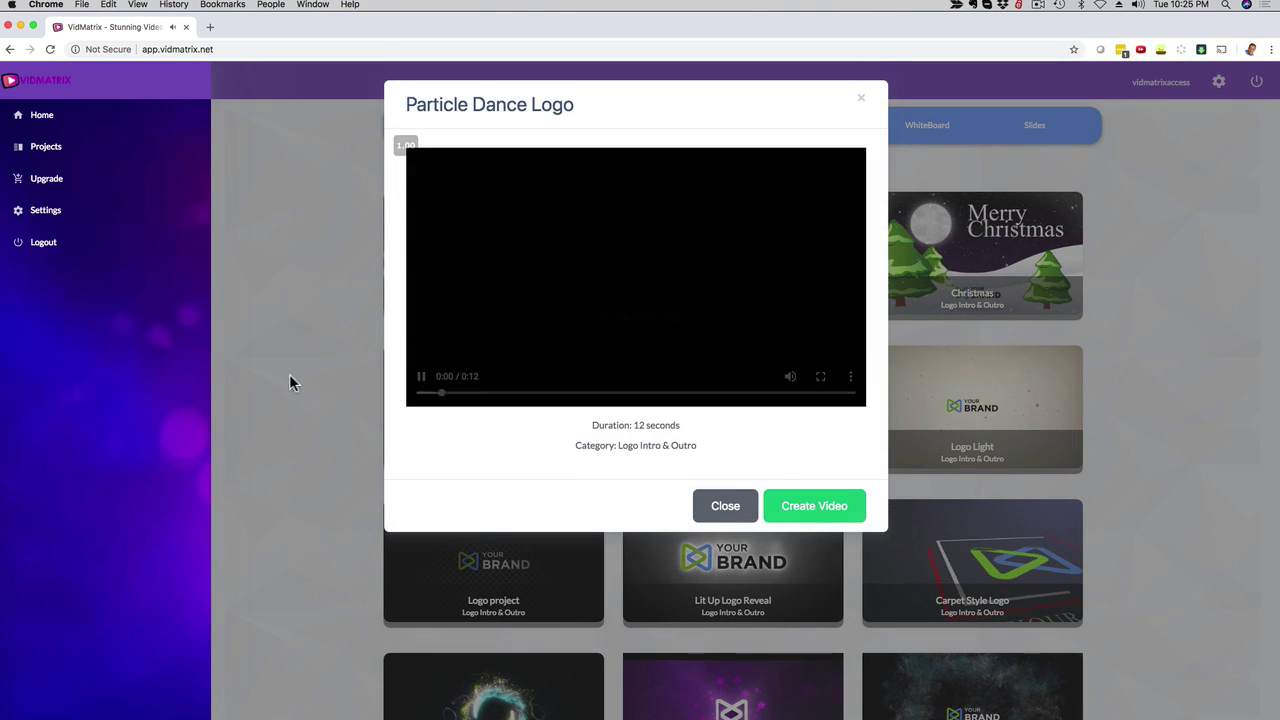
{"action": "left_click", "coordinate": [421, 377]}
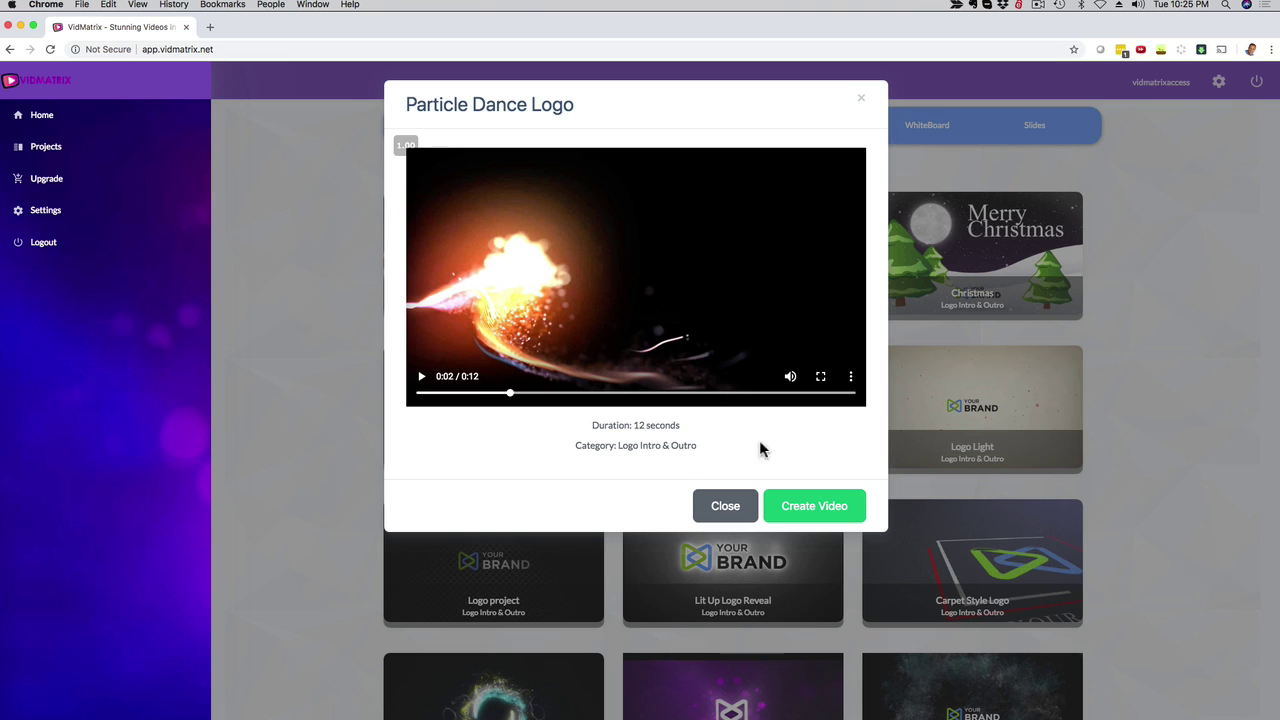
{"action": "left_click", "coordinate": [803, 510]}
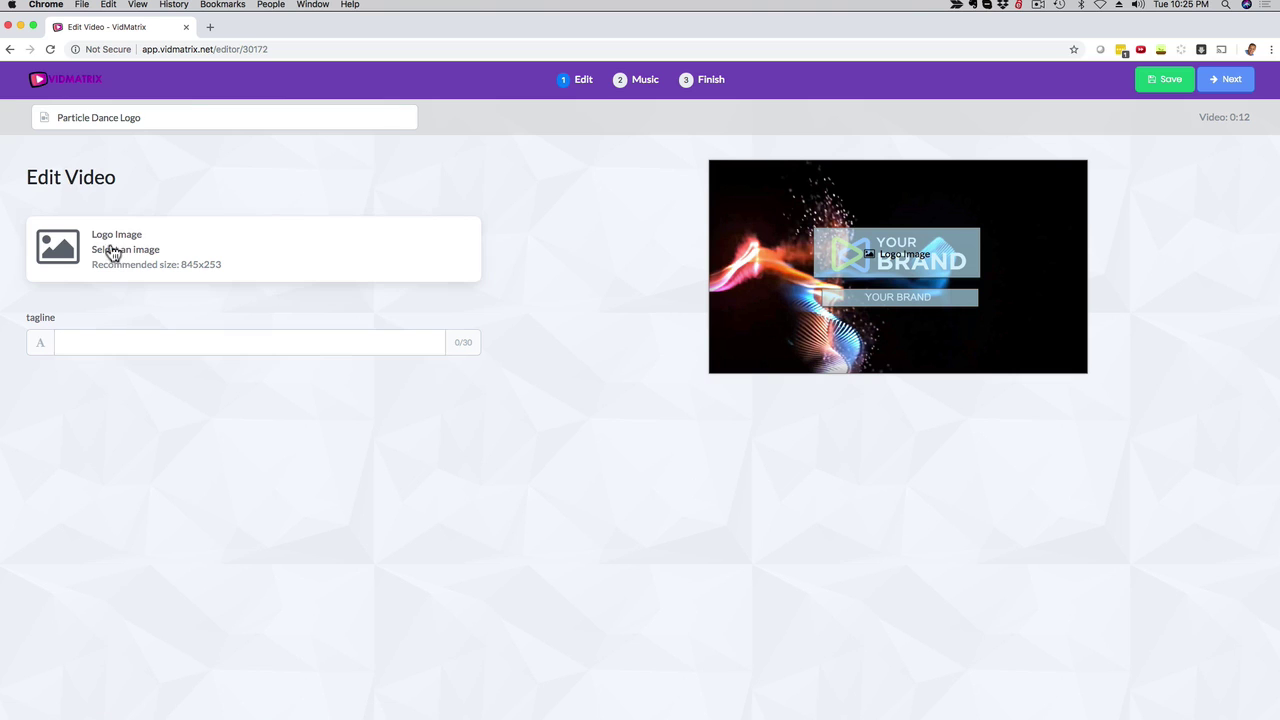
- Open the logo image picker, look at Pixabay stock photos, then return to My Library uploads
{"action": "left_click", "coordinate": [112, 252]}
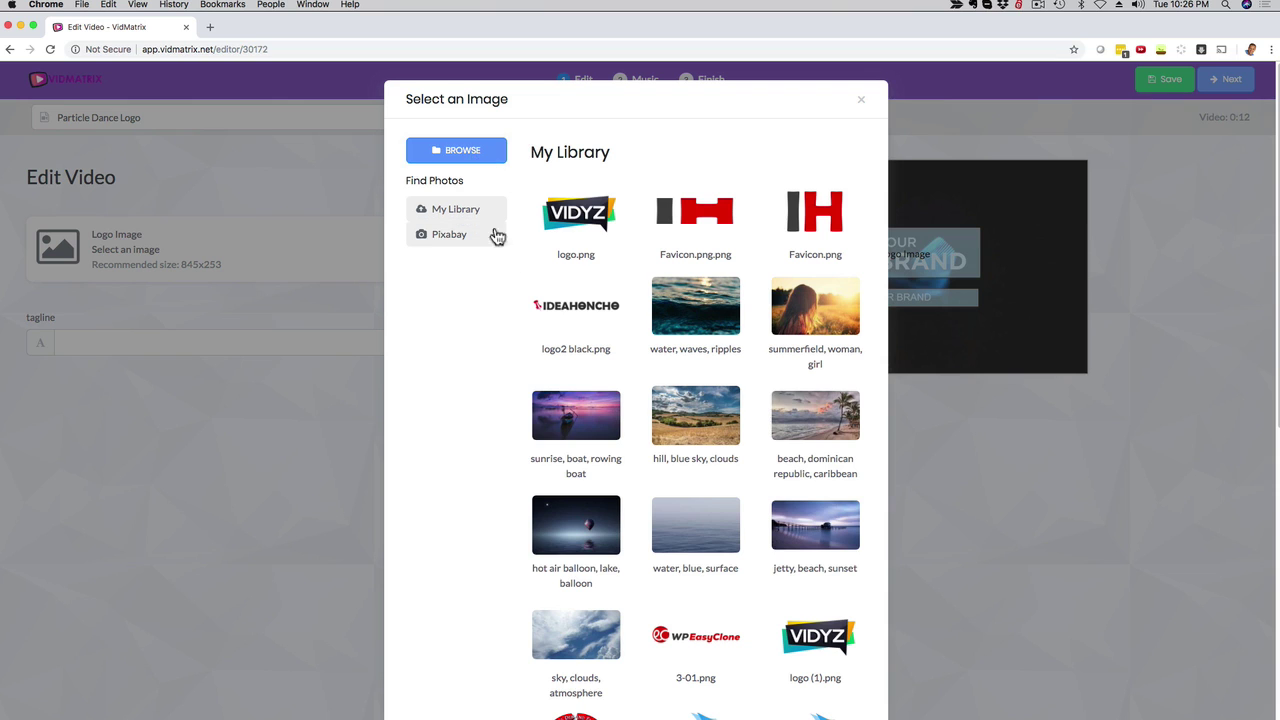
{"action": "left_click", "coordinate": [449, 240]}
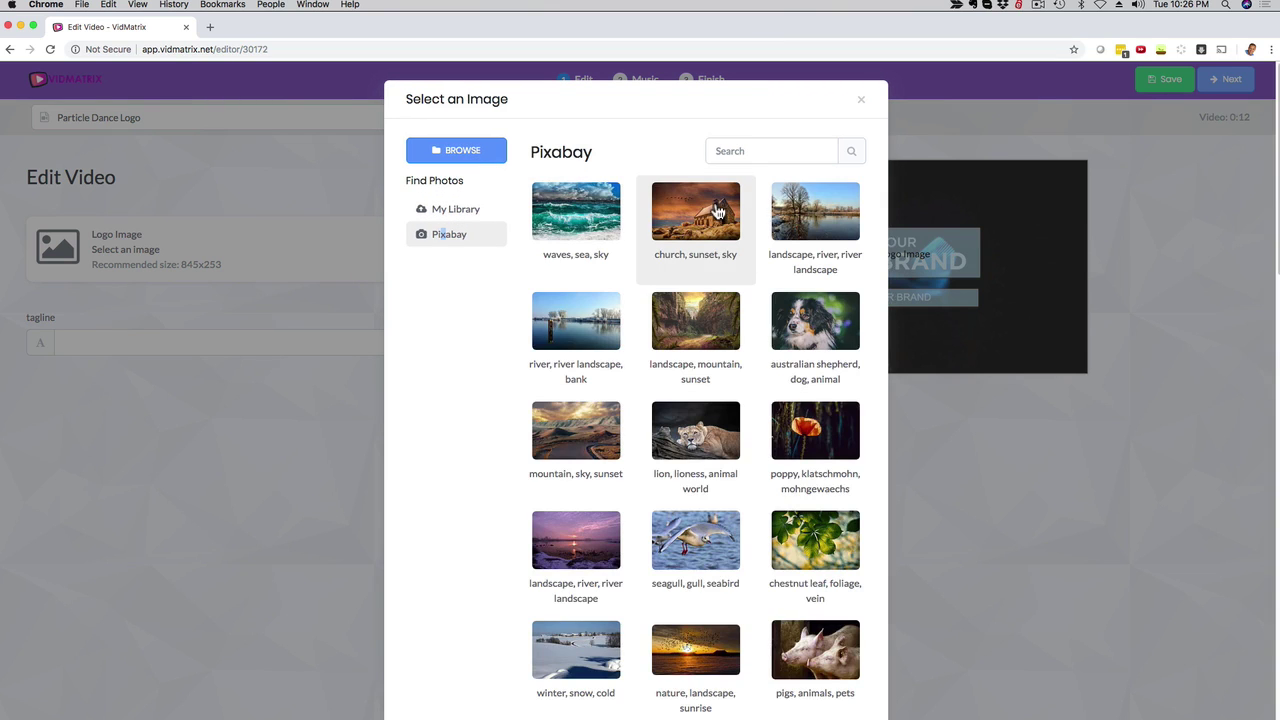
{"action": "left_click", "coordinate": [726, 152]}
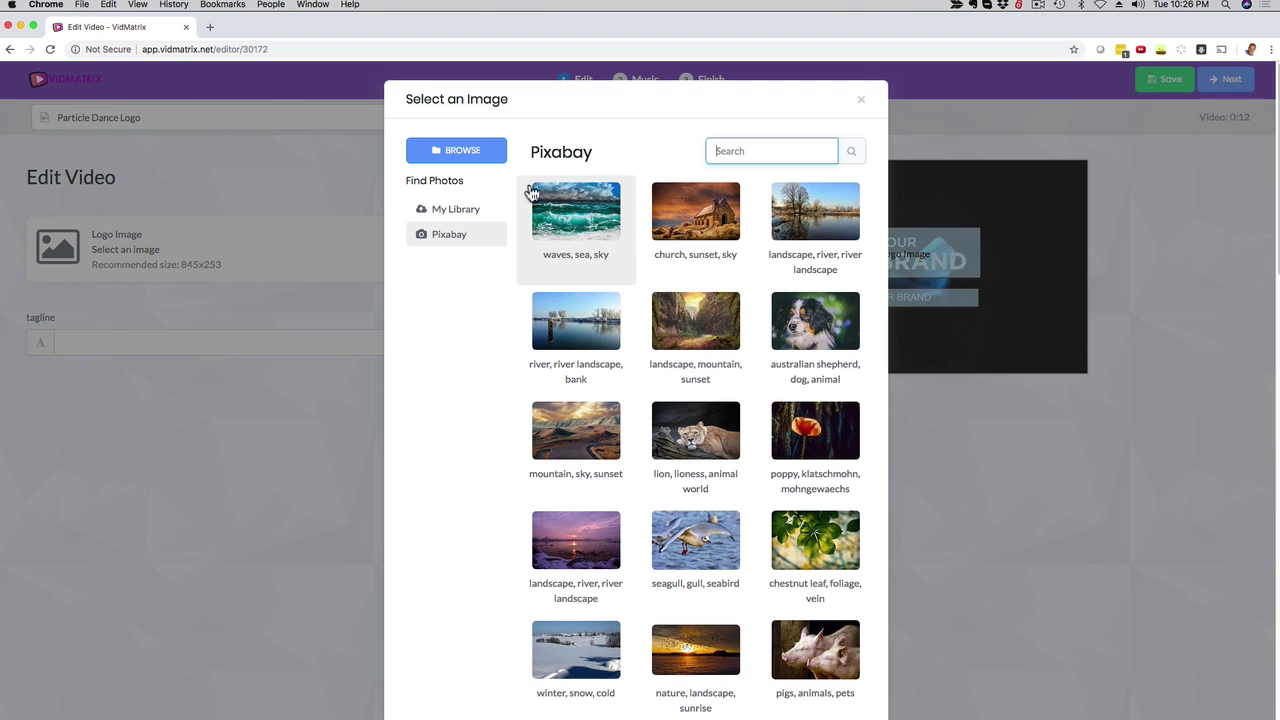
{"action": "left_click", "coordinate": [458, 212]}
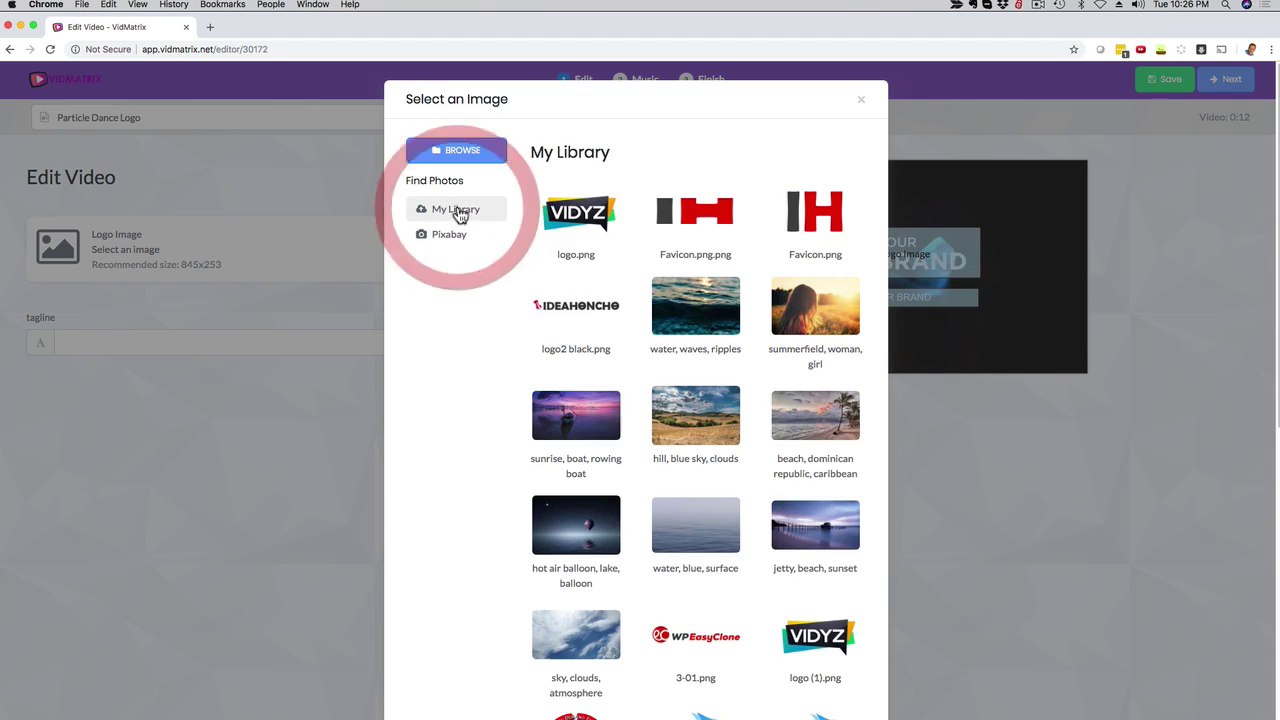
{"action": "scroll", "coordinate": [686, 323], "scroll_direction": "down", "scroll_amount": 10}
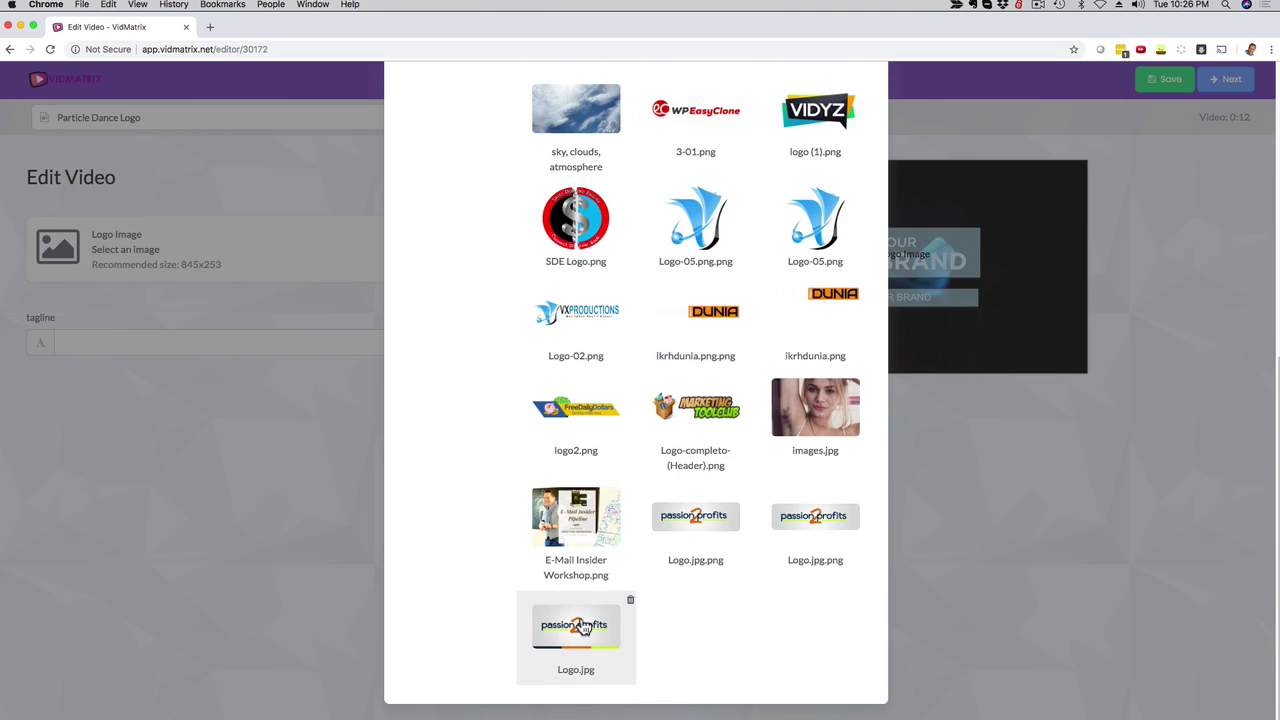
- Preview the passion2profits Logo.jpg and try cropping it, then cancel the crop
{"action": "left_click", "coordinate": [578, 625]}
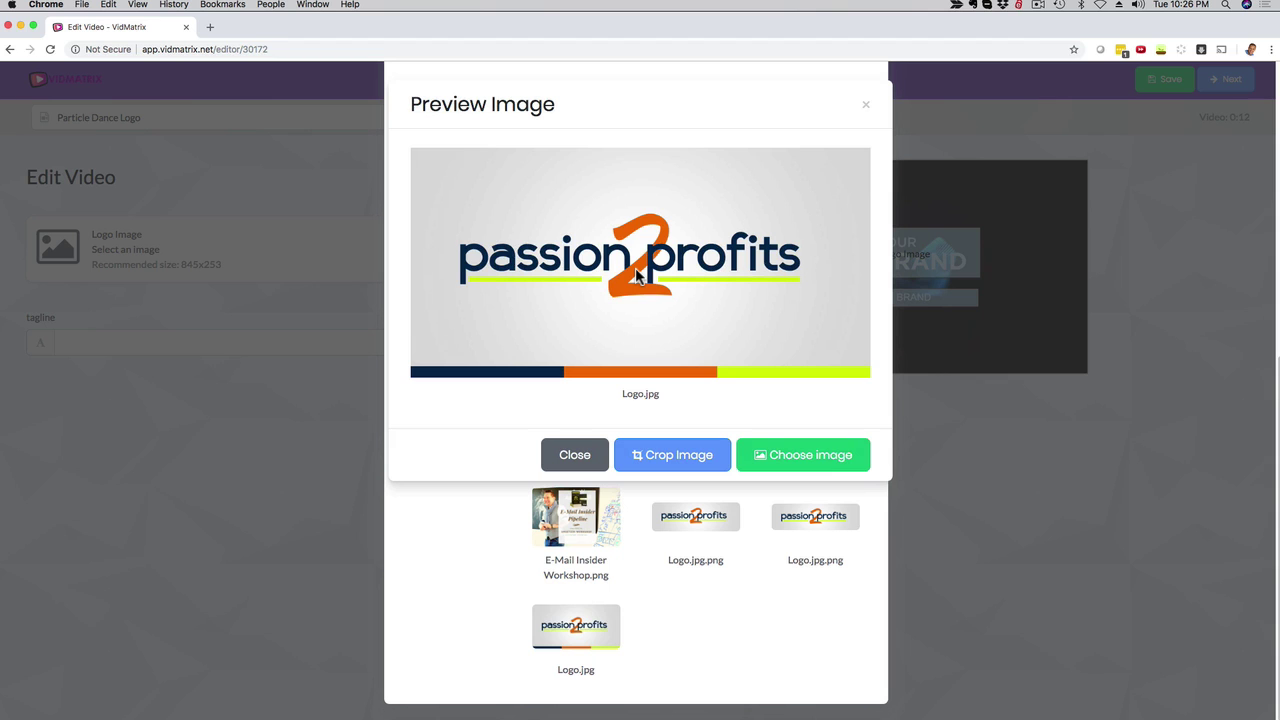
{"action": "left_click", "coordinate": [652, 458]}
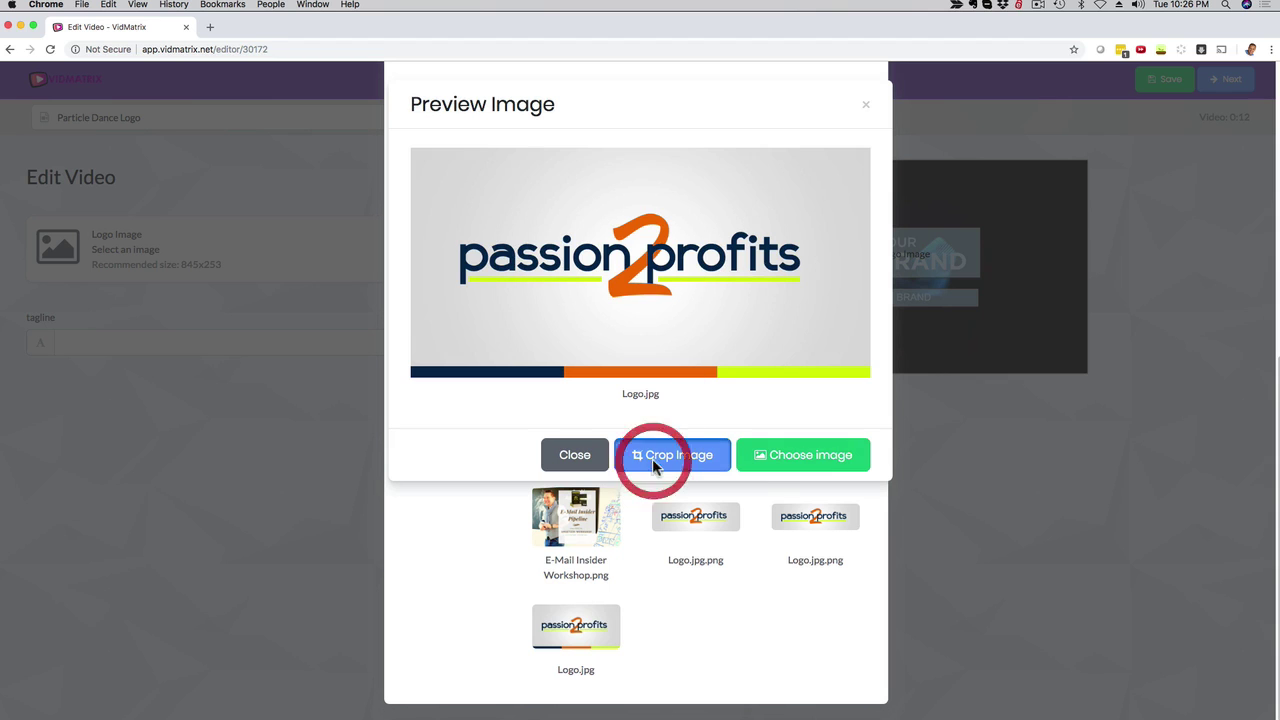
{"action": "left_click_drag", "start_coordinate": [570, 418], "coordinate": [536, 412]}
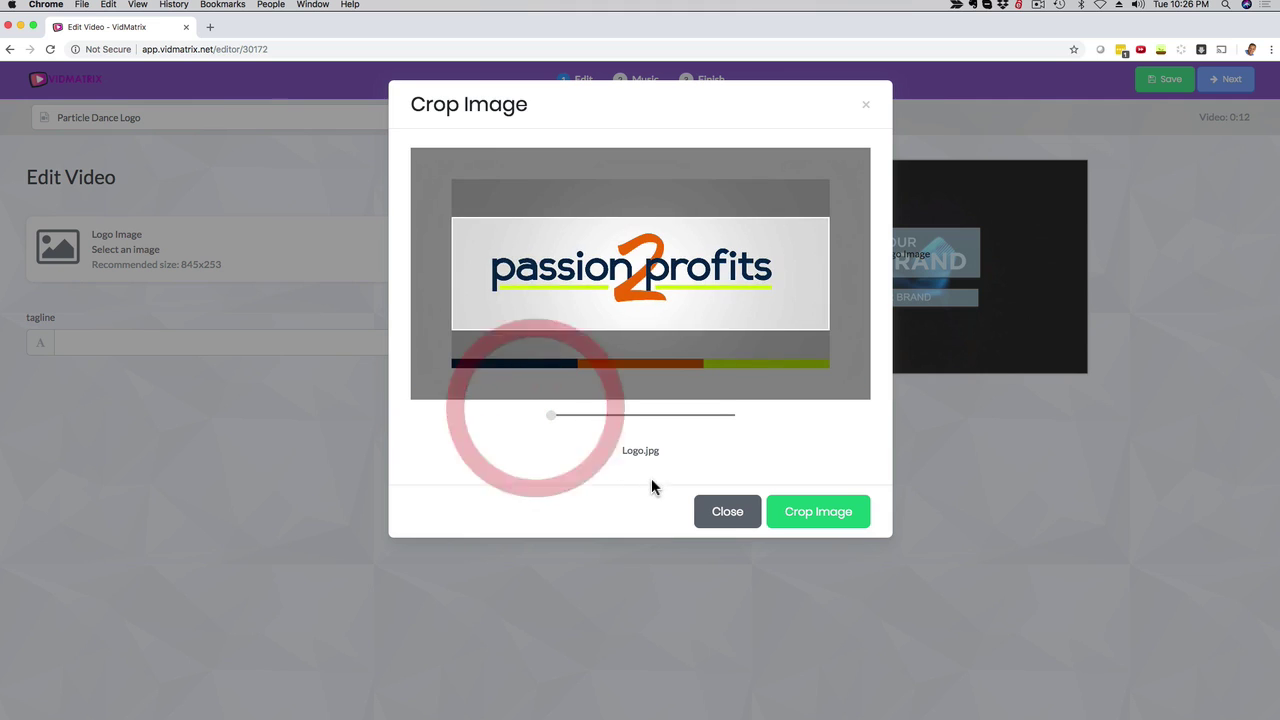
{"action": "left_click", "coordinate": [700, 511]}
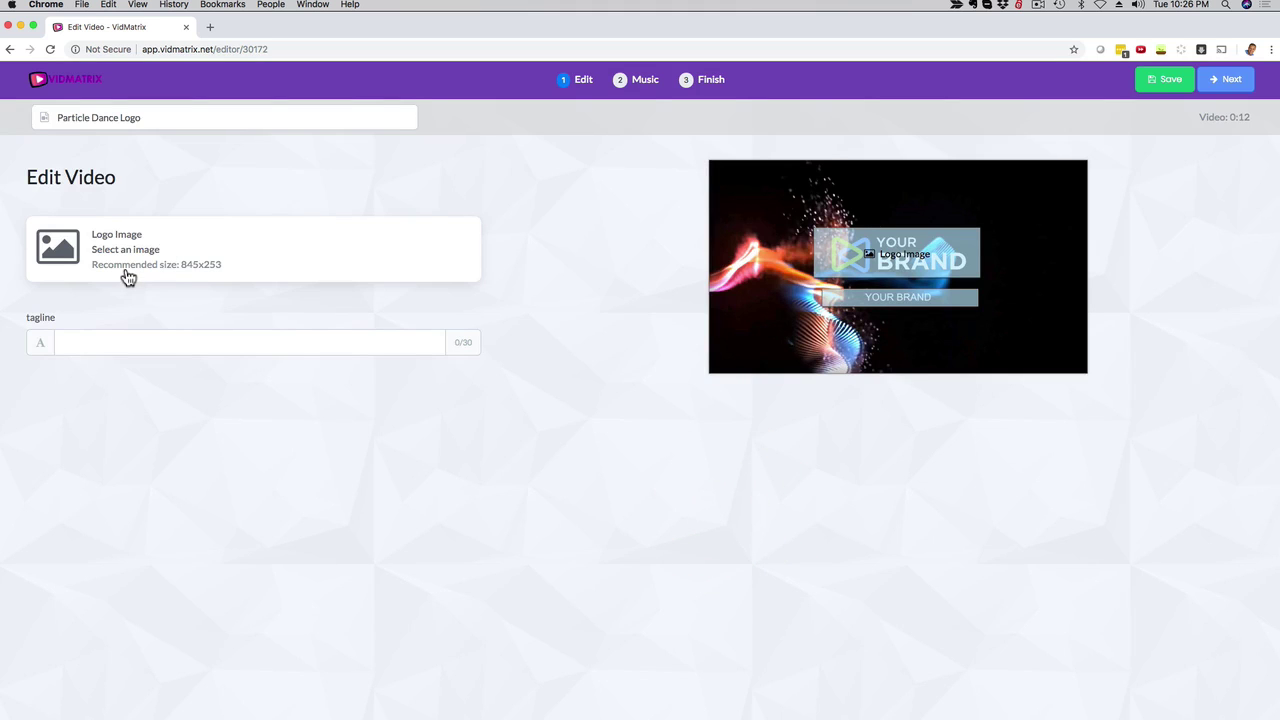
- Choose the passion2profits Logo.jpg as the video's logo image
{"action": "left_click", "coordinate": [203, 270]}
{"action": "scroll", "coordinate": [640, 410], "scroll_direction": "down", "scroll_amount": 5}
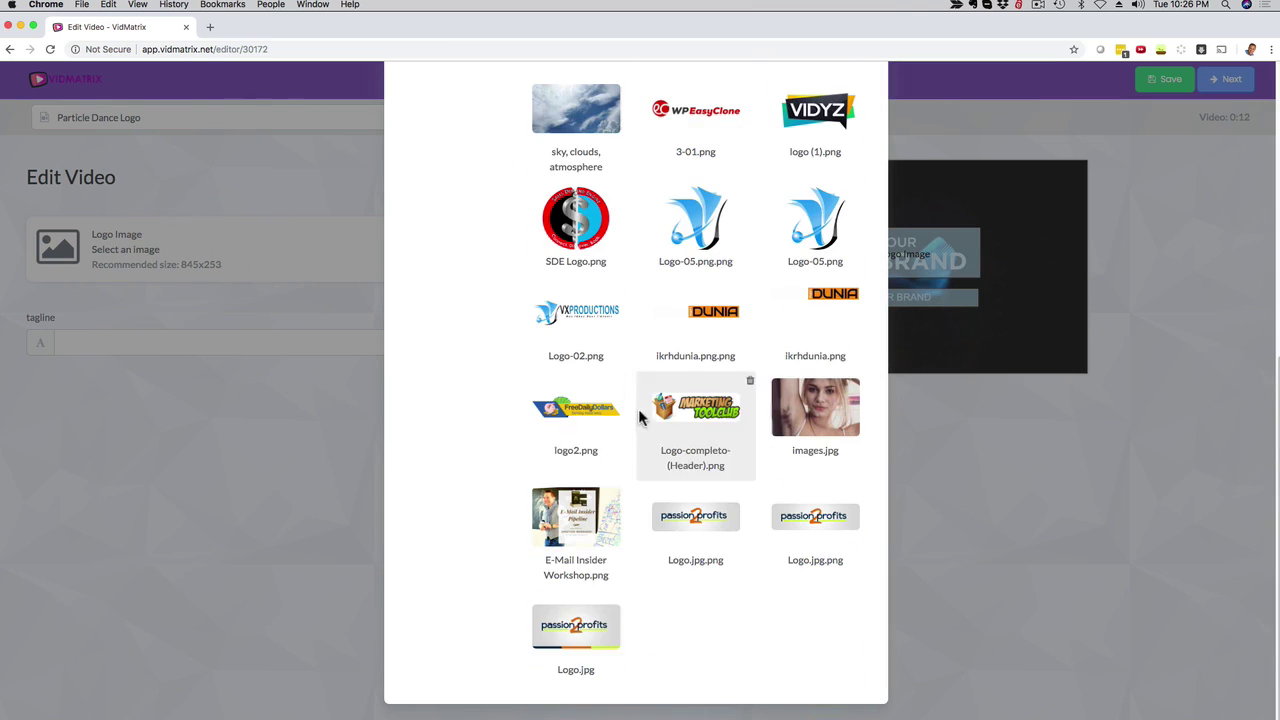
{"action": "left_click", "coordinate": [575, 635]}
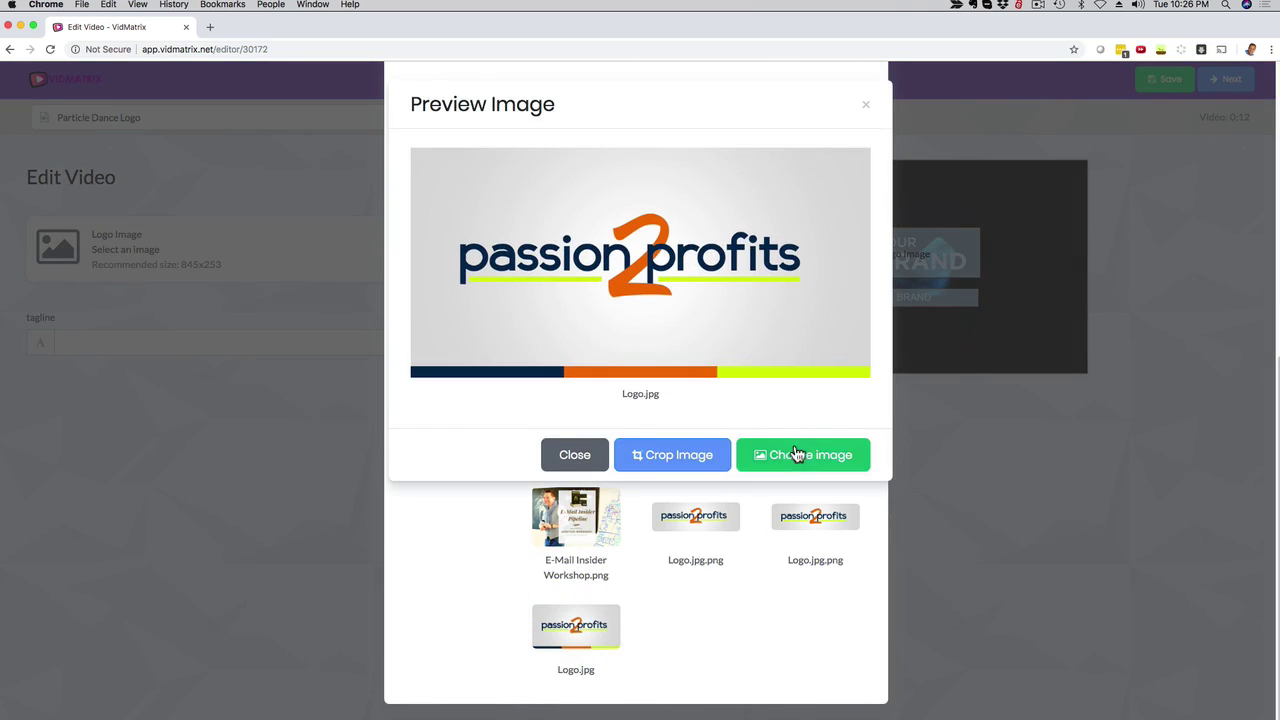
{"action": "left_click", "coordinate": [795, 445]}
- Enter 'This Is Amazing' as the video's tagline
{"action": "left_click", "coordinate": [104, 343]}
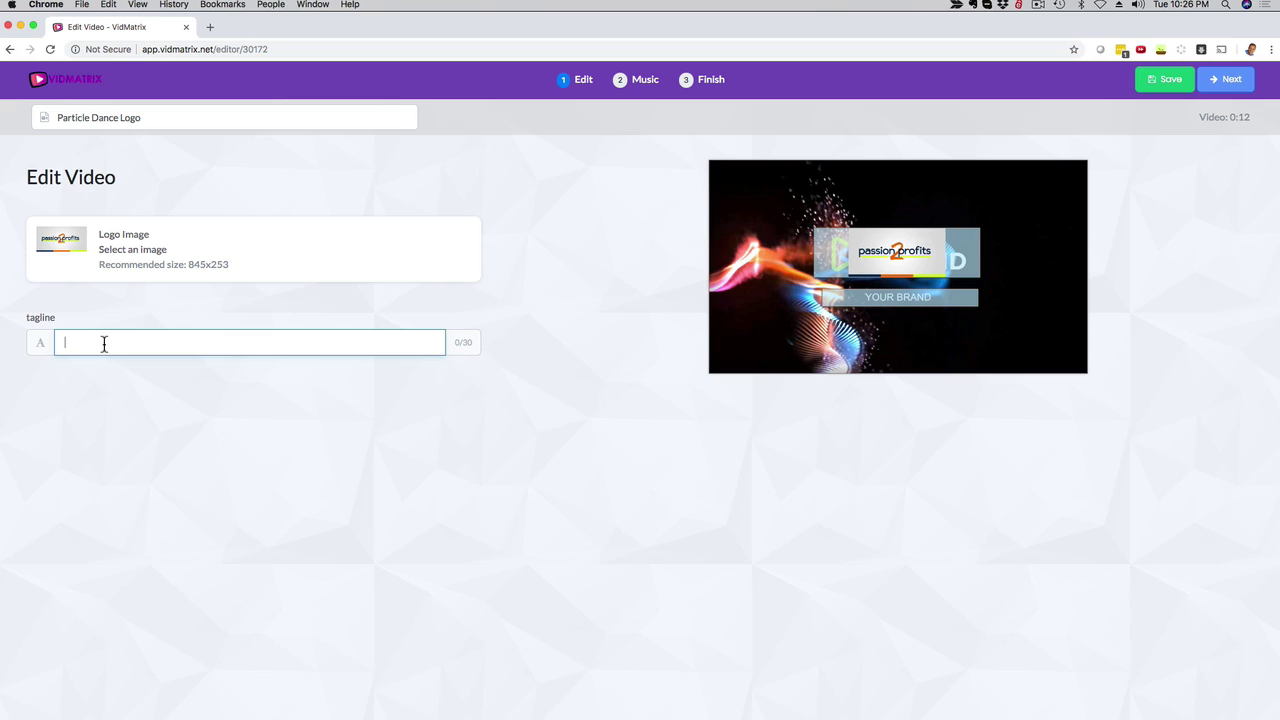
{"action": "type", "text": "This Is Amazing"}
- Advance to the Music step and scroll through the music library
{"action": "left_click", "coordinate": [1230, 84]}
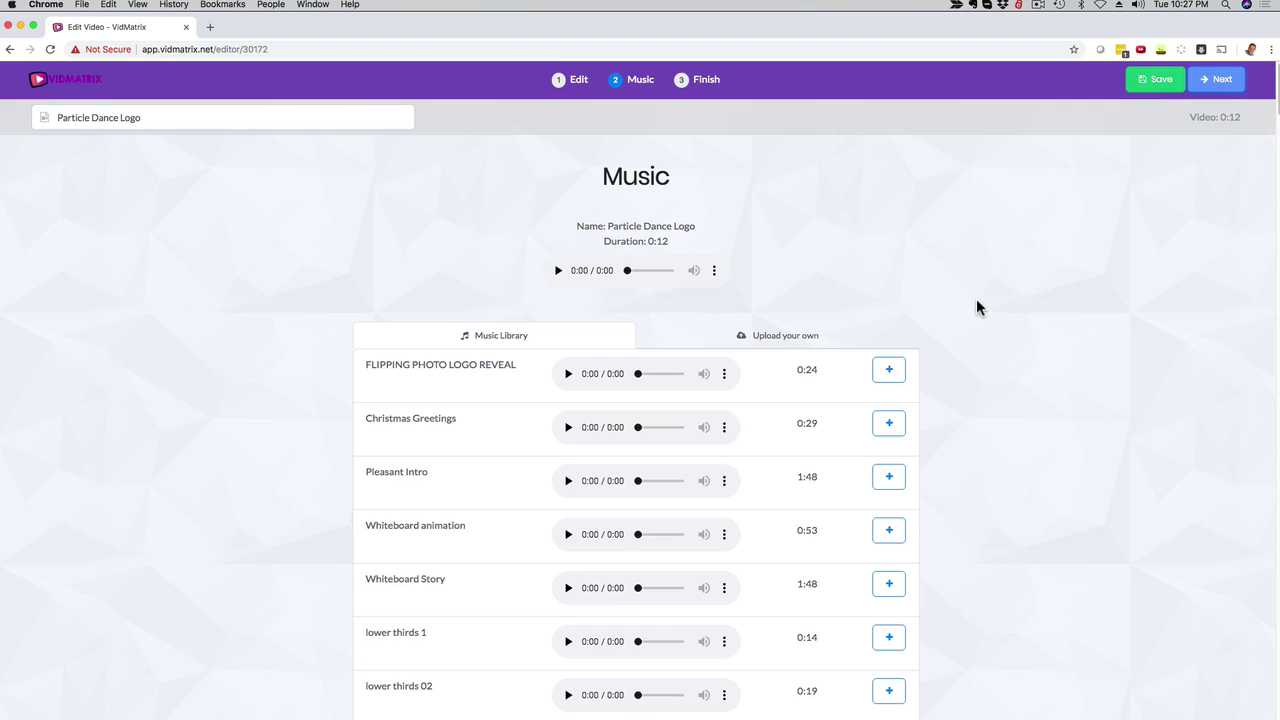
{"action": "scroll", "coordinate": [978, 306], "scroll_direction": "down", "scroll_amount": 3}
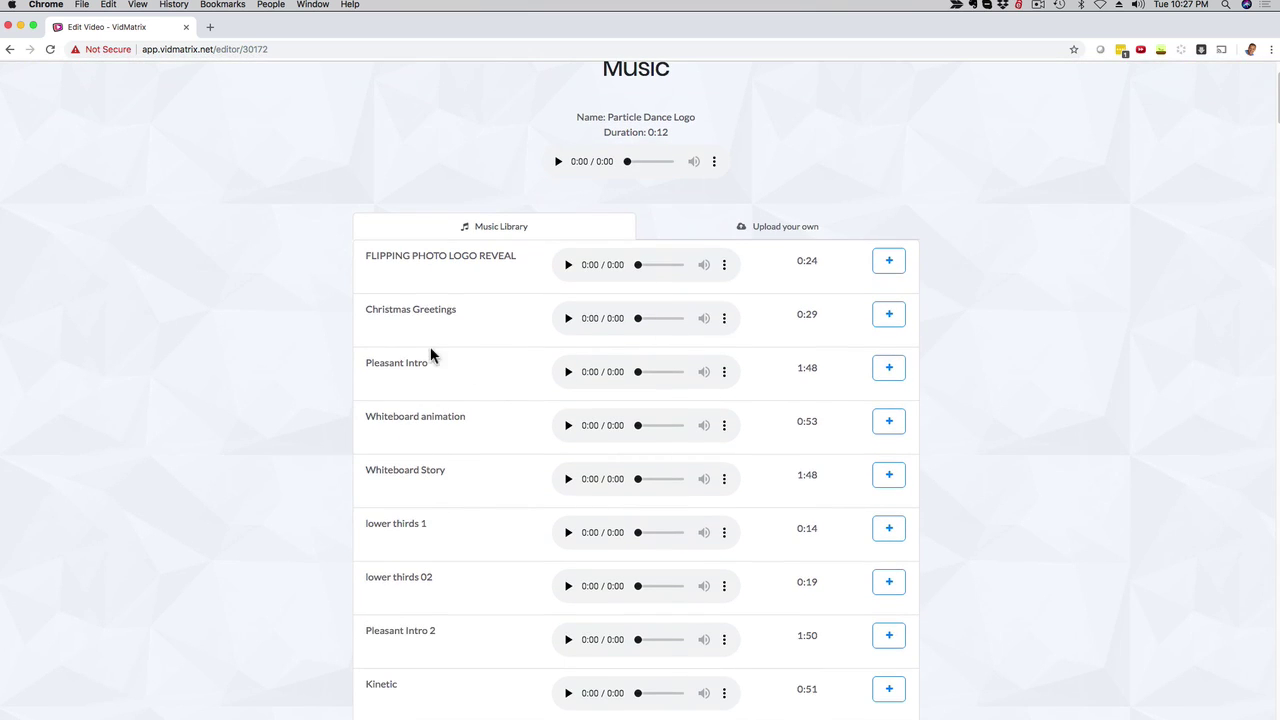
{"action": "scroll", "coordinate": [432, 356], "scroll_direction": "down", "scroll_amount": 12}
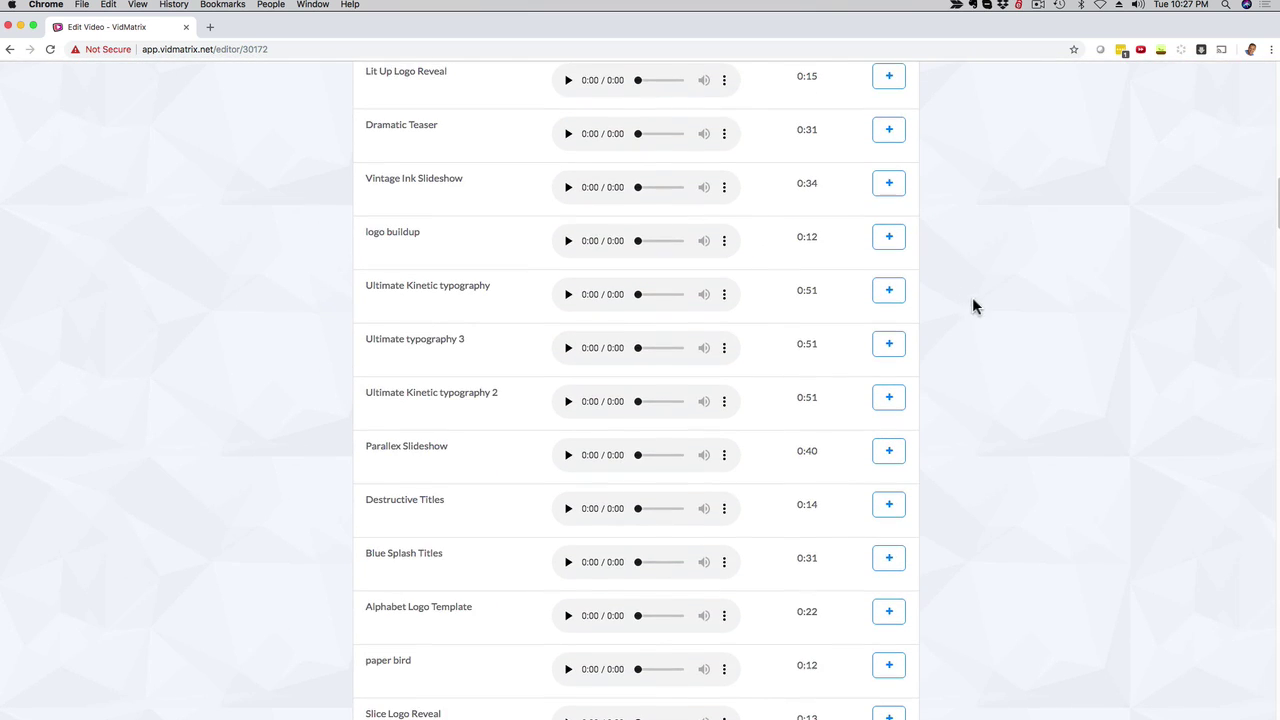
{"action": "scroll", "coordinate": [1071, 277], "scroll_direction": "down", "scroll_amount": 8}
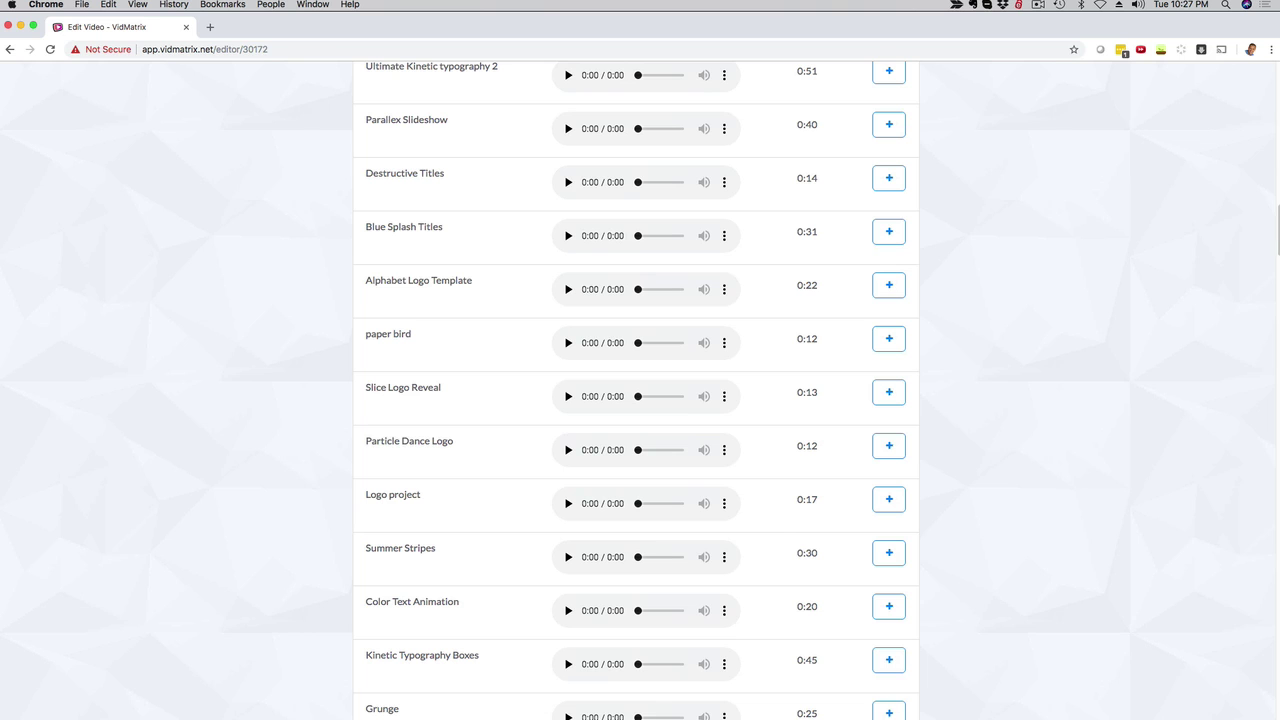
{"action": "left_click_drag", "start_coordinate": [1276, 231], "coordinate": [1275, 112]}
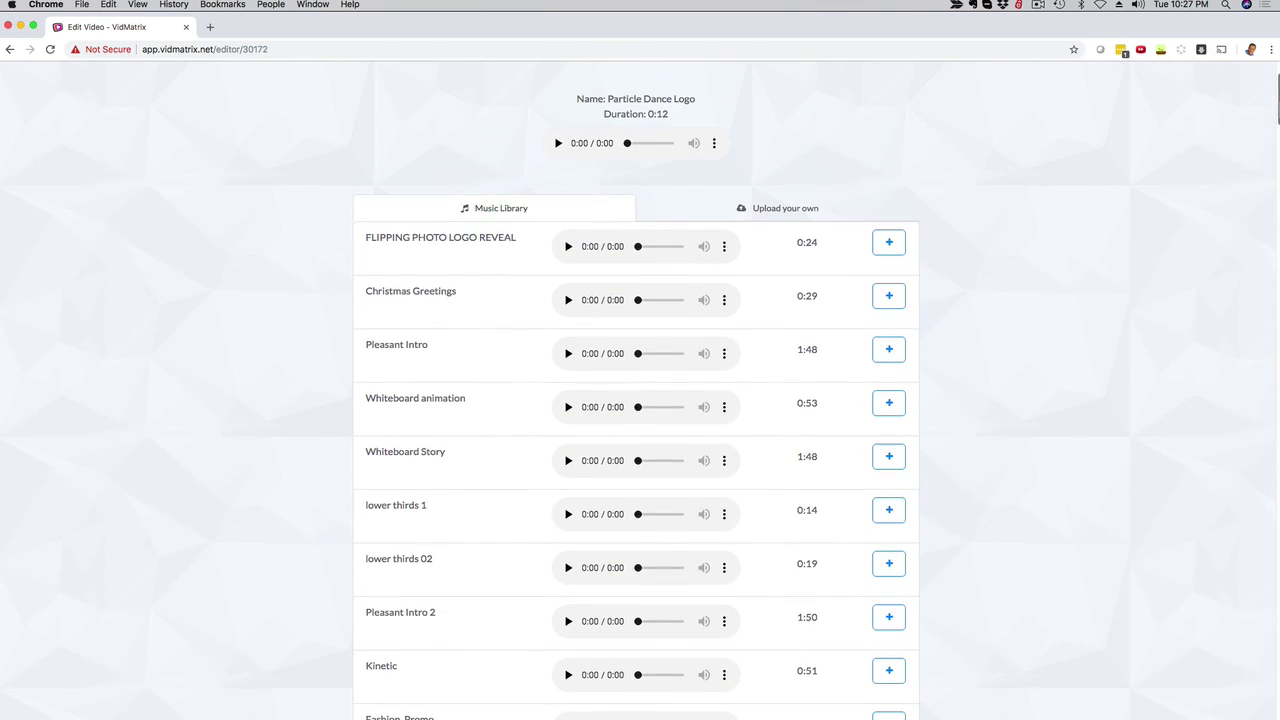
- Play and then stop the Pleasant Intro track
{"action": "left_click", "coordinate": [568, 355]}
{"action": "left_click", "coordinate": [568, 357]}
{"action": "scroll", "coordinate": [973, 355], "scroll_direction": "up", "scroll_amount": 2}
{"action": "scroll", "coordinate": [632, 240], "scroll_direction": "up", "scroll_amount": 2}
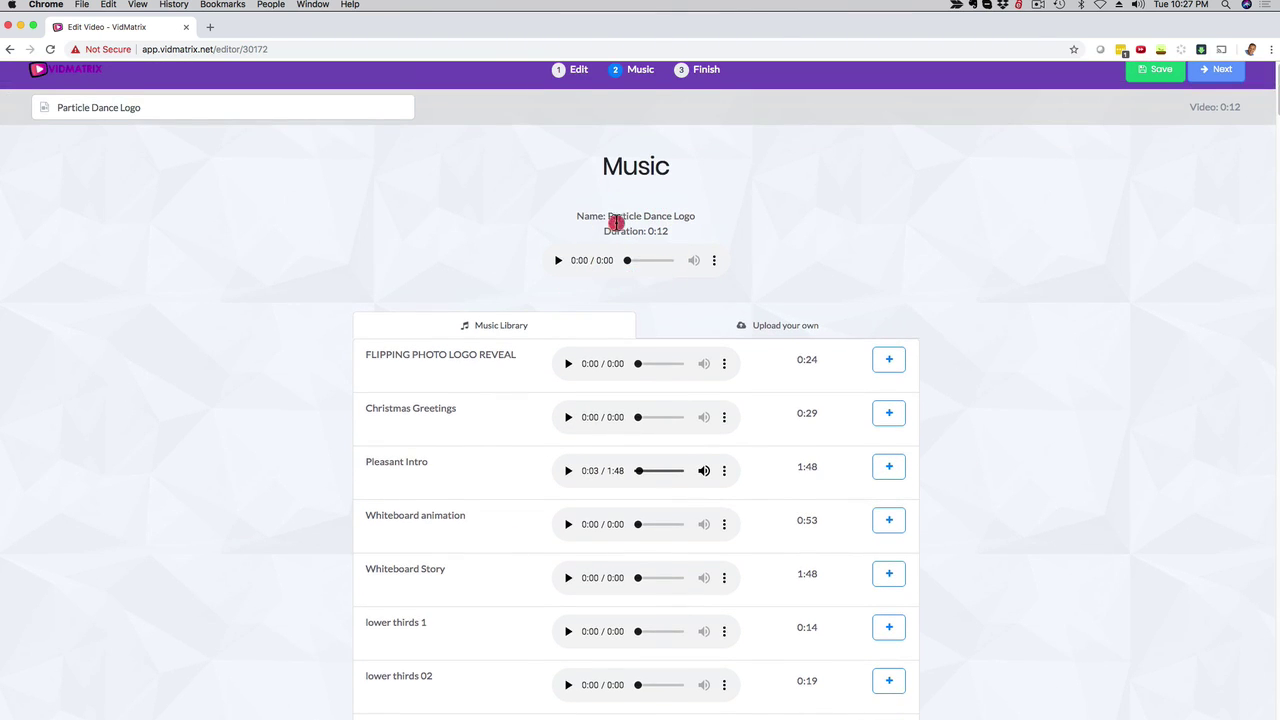
{"action": "left_click", "coordinate": [606, 224]}
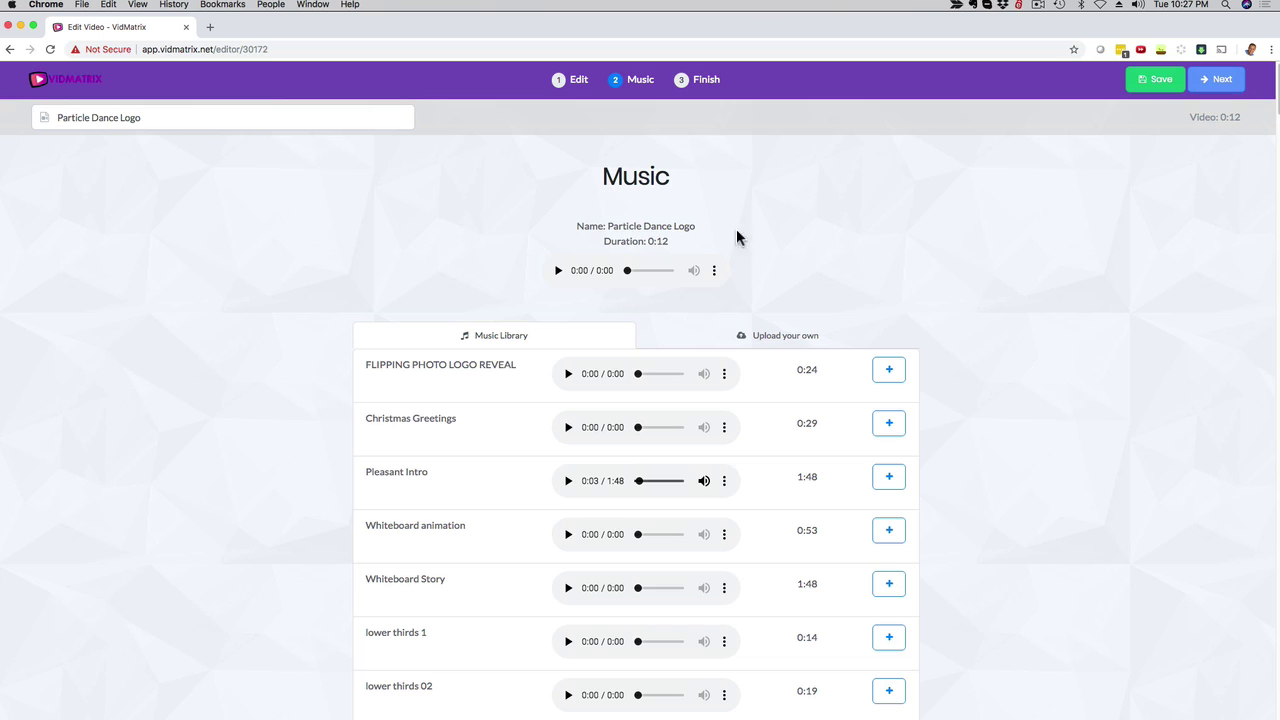
- Advance the video to the Finish step, then return to the VidMatrix dashboard
{"action": "left_click", "coordinate": [1216, 79]}
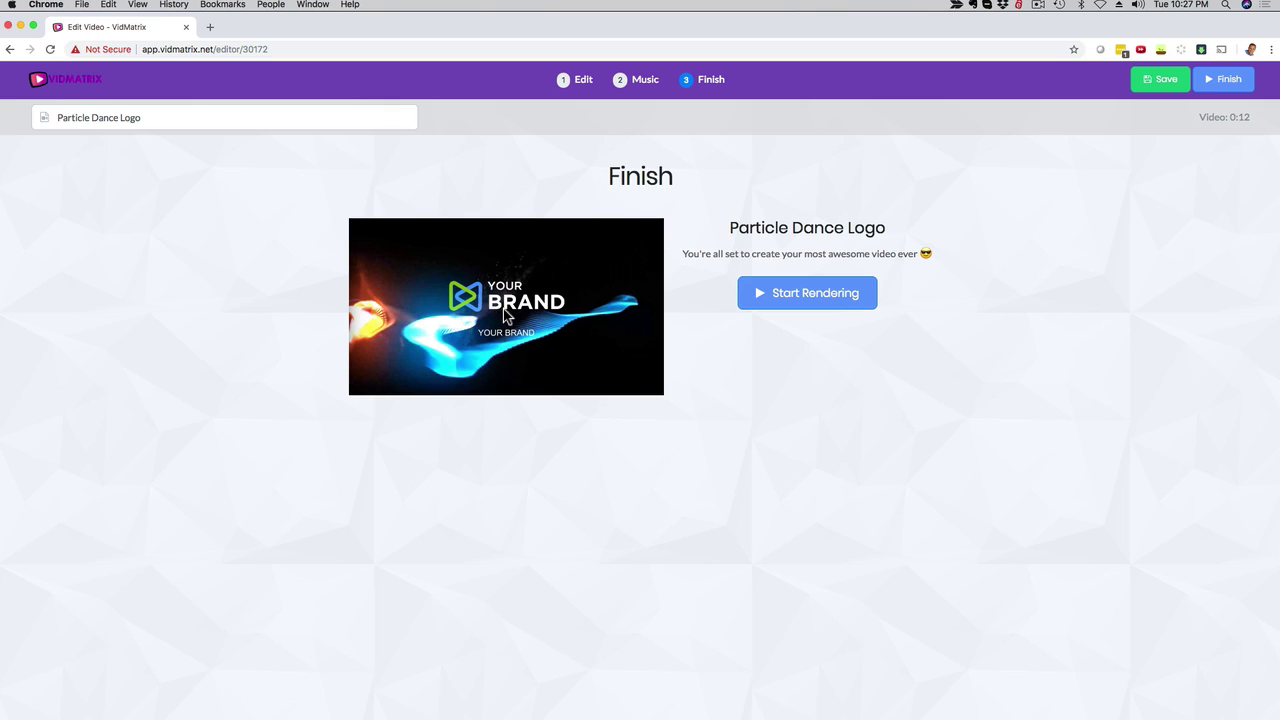
{"action": "left_click", "coordinate": [56, 88]}
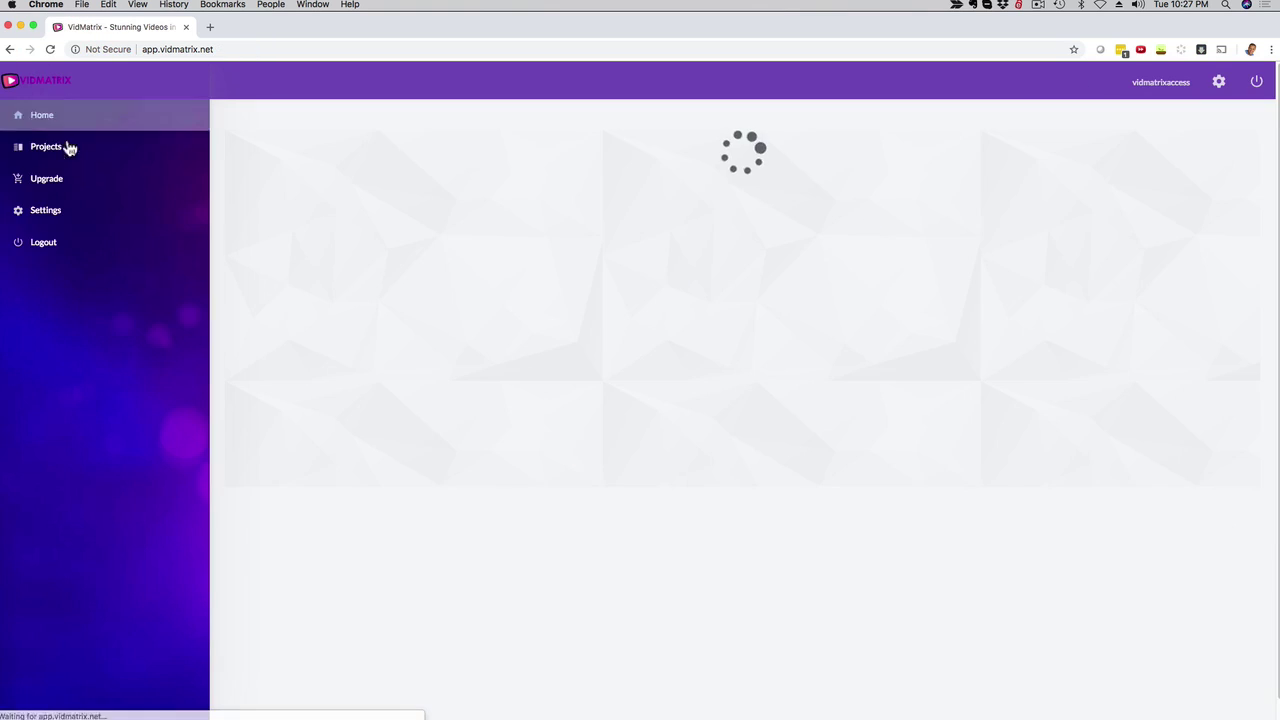
- Filter the gallery to FB & YT Promos templates
{"action": "scroll", "coordinate": [294, 234], "scroll_direction": "down", "scroll_amount": 5}
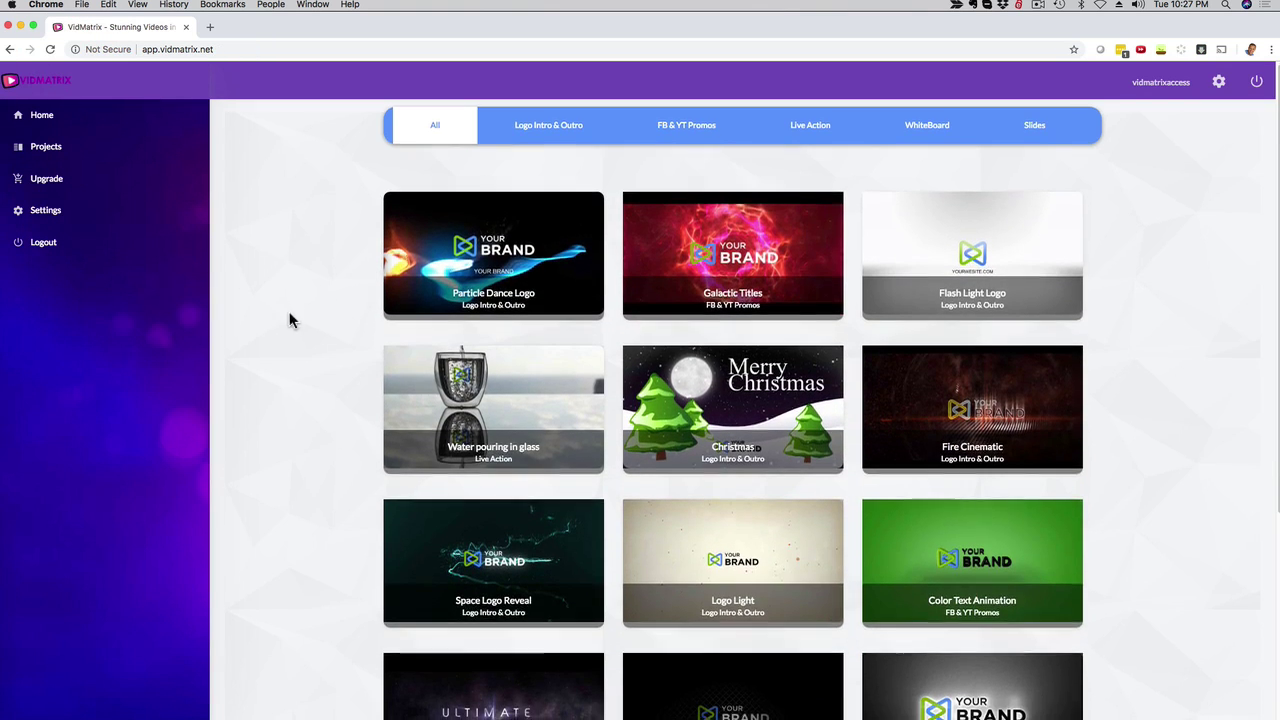
{"action": "scroll", "coordinate": [292, 335], "scroll_direction": "up", "scroll_amount": 5}
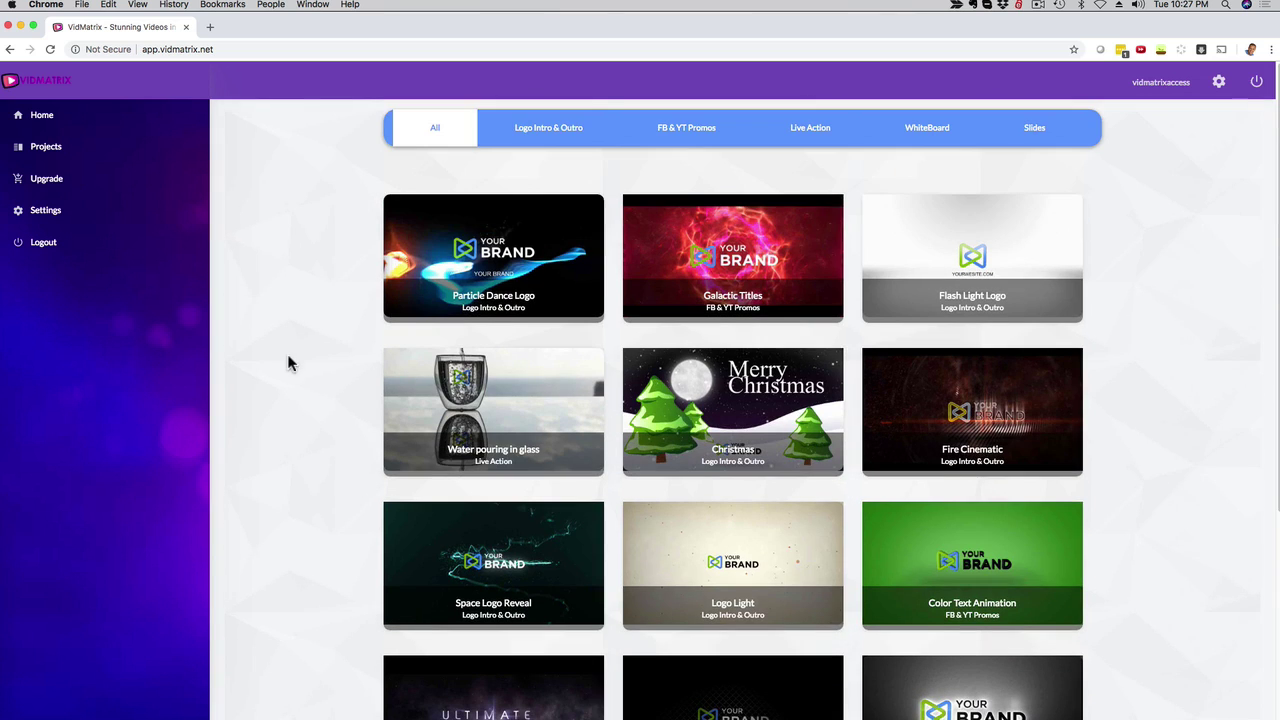
{"action": "left_click", "coordinate": [686, 130]}
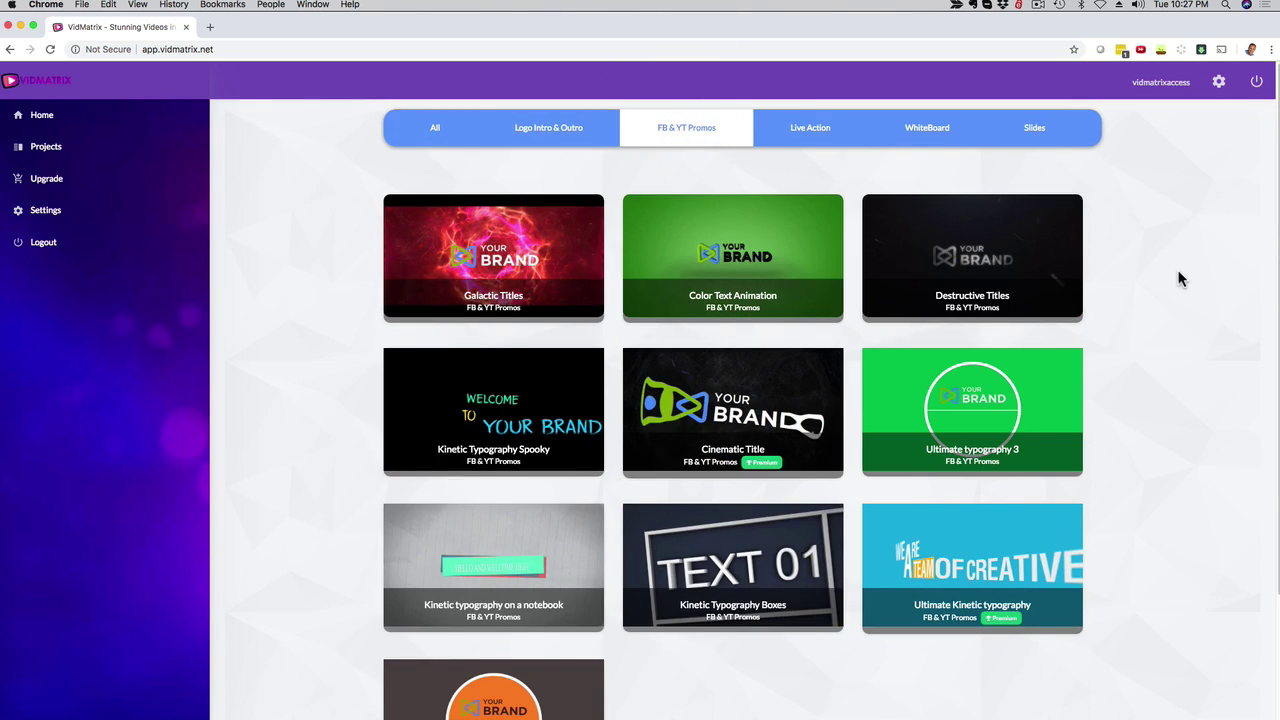
{"action": "scroll", "coordinate": [1177, 280], "scroll_direction": "down", "scroll_amount": 1}
{"action": "scroll", "coordinate": [1180, 282], "scroll_direction": "up", "scroll_amount": 1}
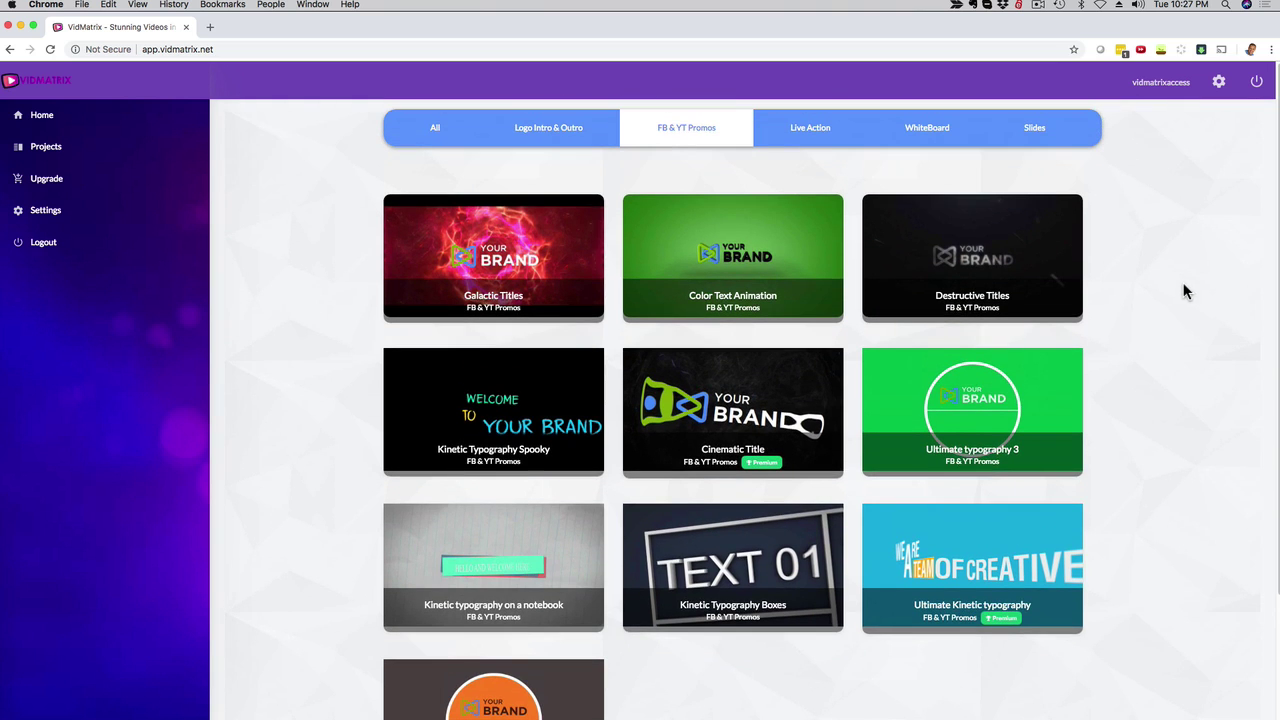
- Preview Destructive Titles, then create a new video from Kinetic Typography Spooky
{"action": "left_click", "coordinate": [1031, 262]}
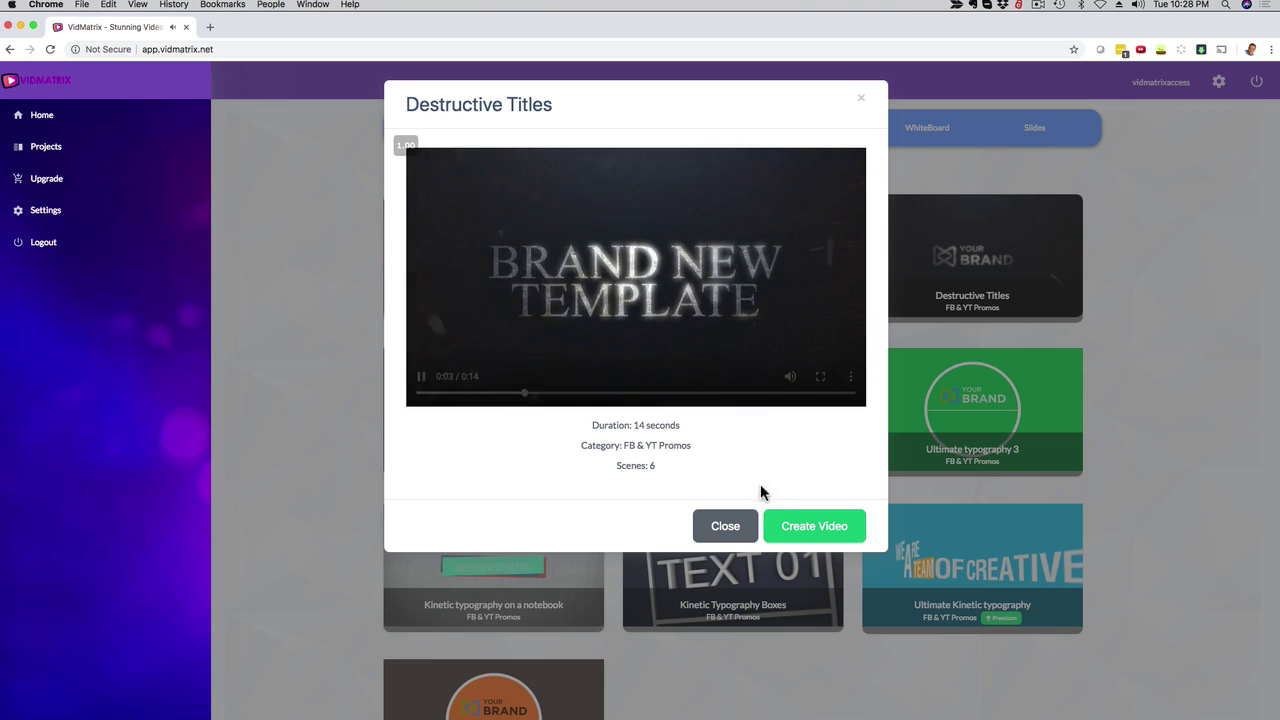
{"action": "left_click", "coordinate": [731, 523]}
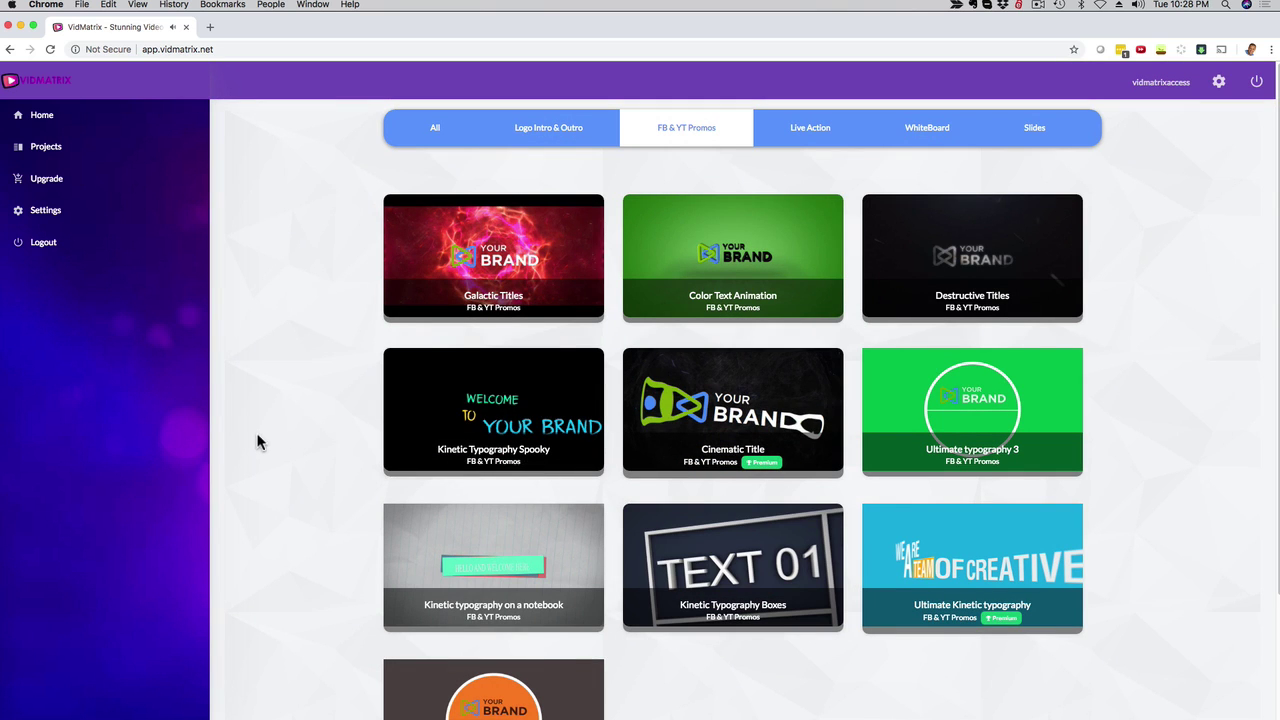
{"action": "left_click", "coordinate": [443, 417]}
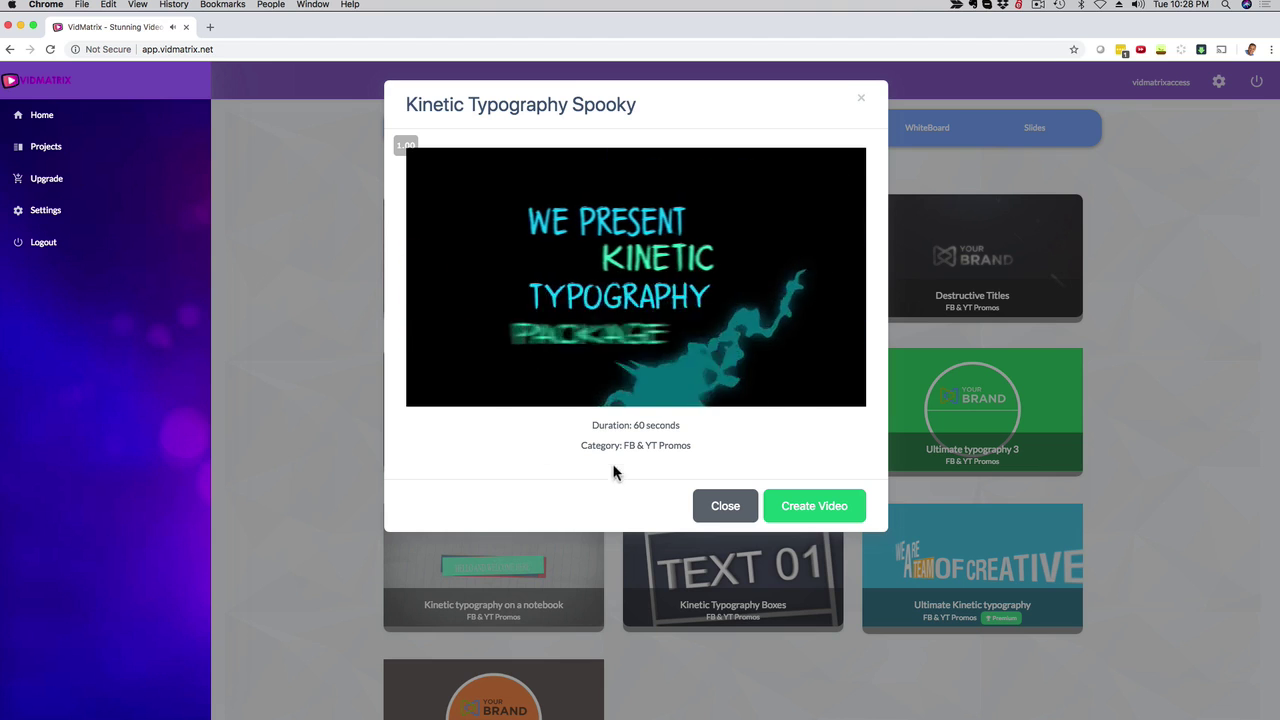
{"action": "left_click", "coordinate": [790, 512]}
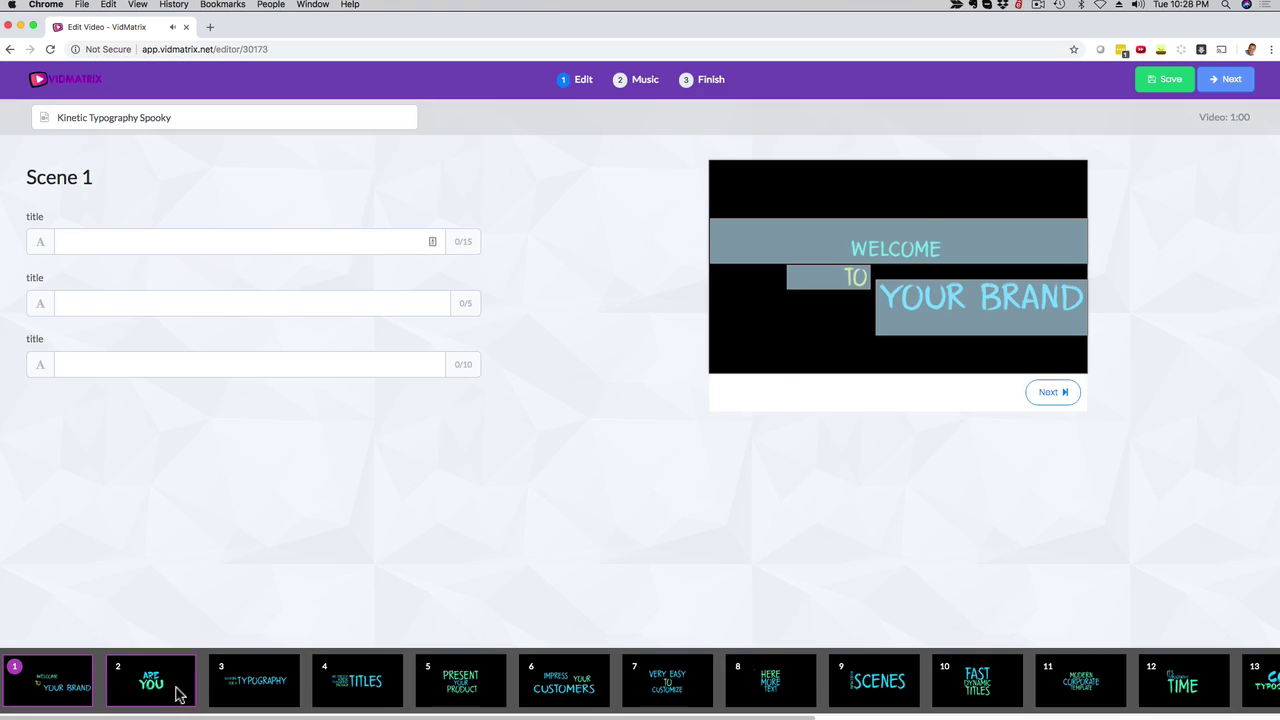
- Browse scenes 2 to 4 and click into Scene 4's two title fields
{"action": "left_click", "coordinate": [174, 690]}
{"action": "left_click", "coordinate": [278, 694]}
{"action": "left_click", "coordinate": [359, 683]}
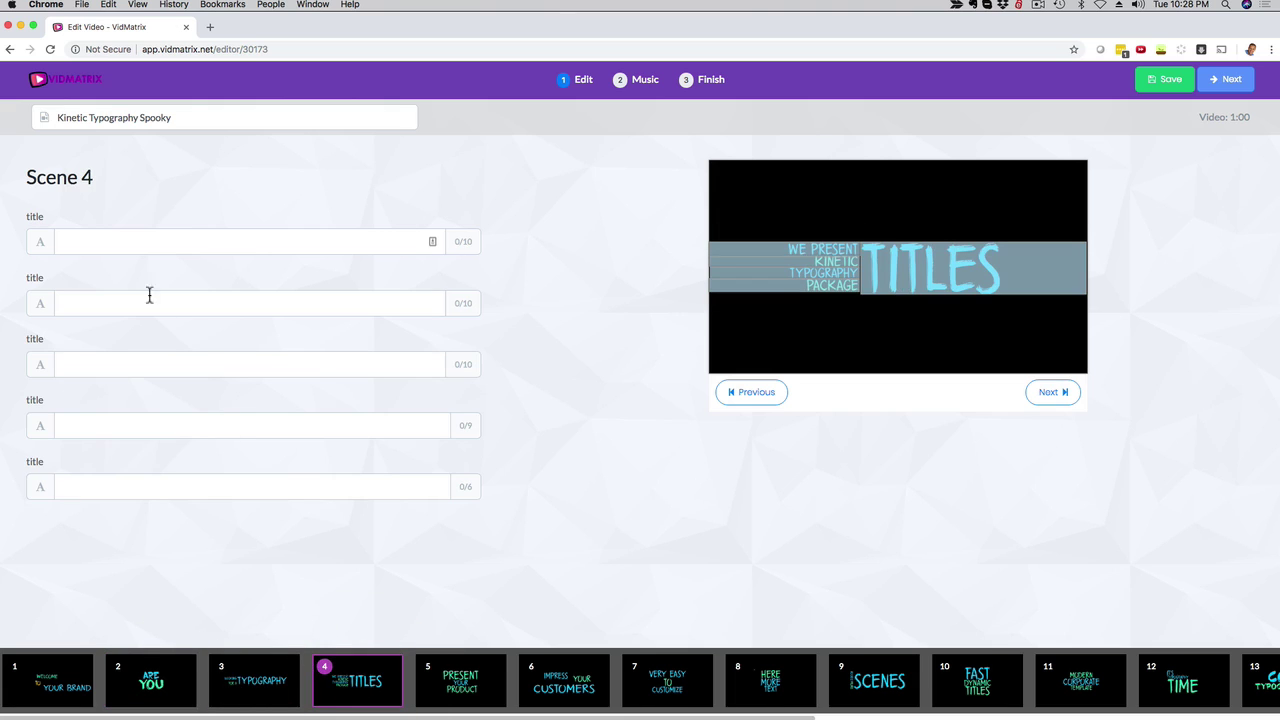
{"action": "left_click", "coordinate": [84, 246]}
{"action": "left_click", "coordinate": [86, 303]}
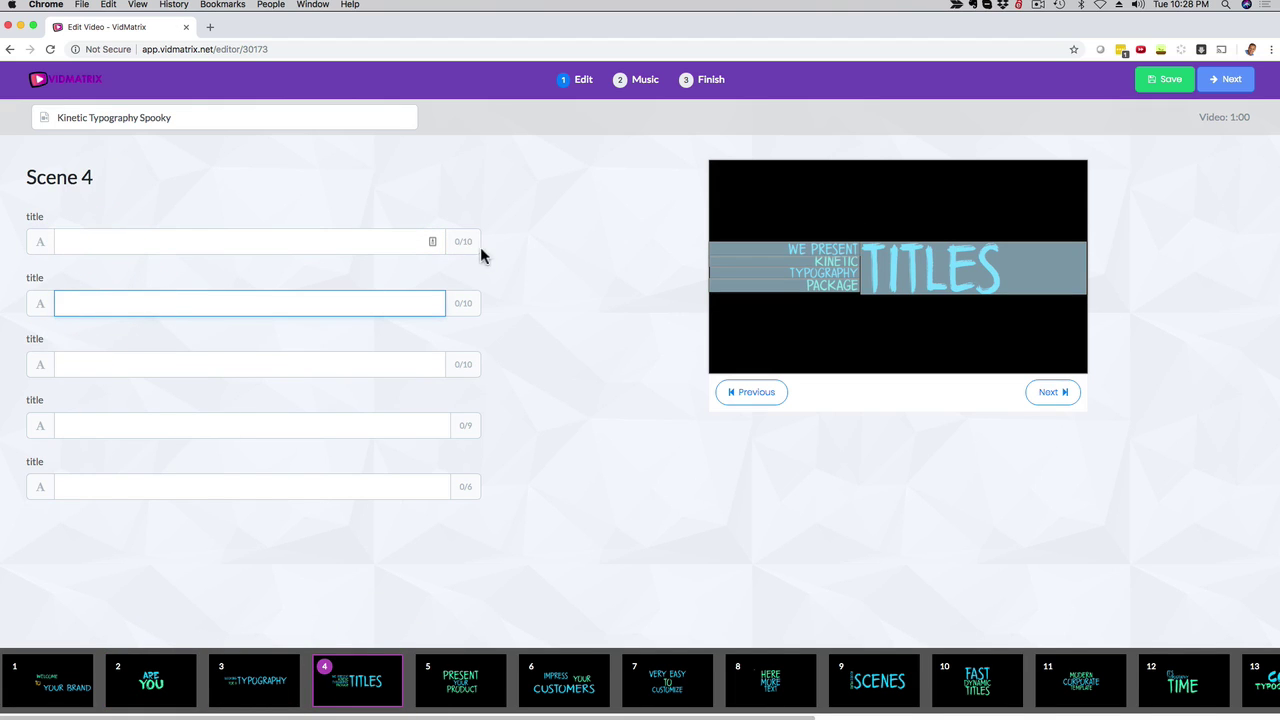
- View scenes 5 through 7, then return to the dashboard
{"action": "left_click", "coordinate": [458, 680]}
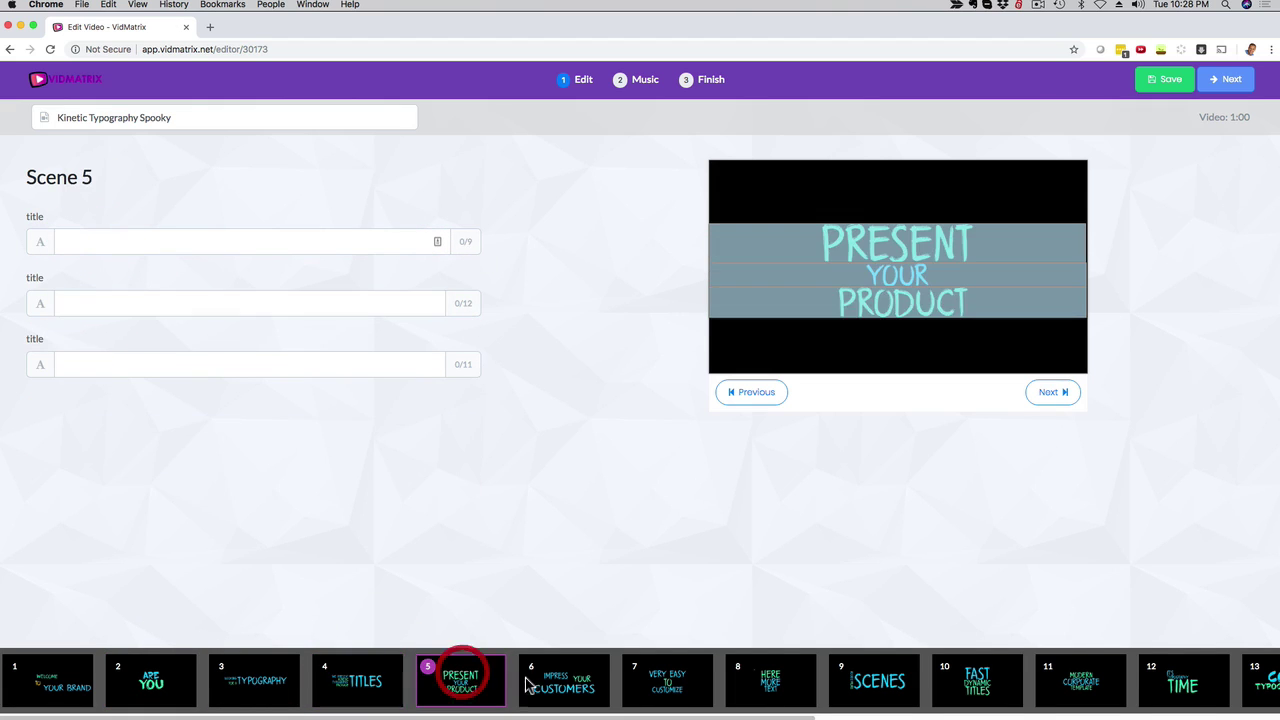
{"action": "left_click", "coordinate": [553, 685]}
{"action": "left_click", "coordinate": [662, 684]}
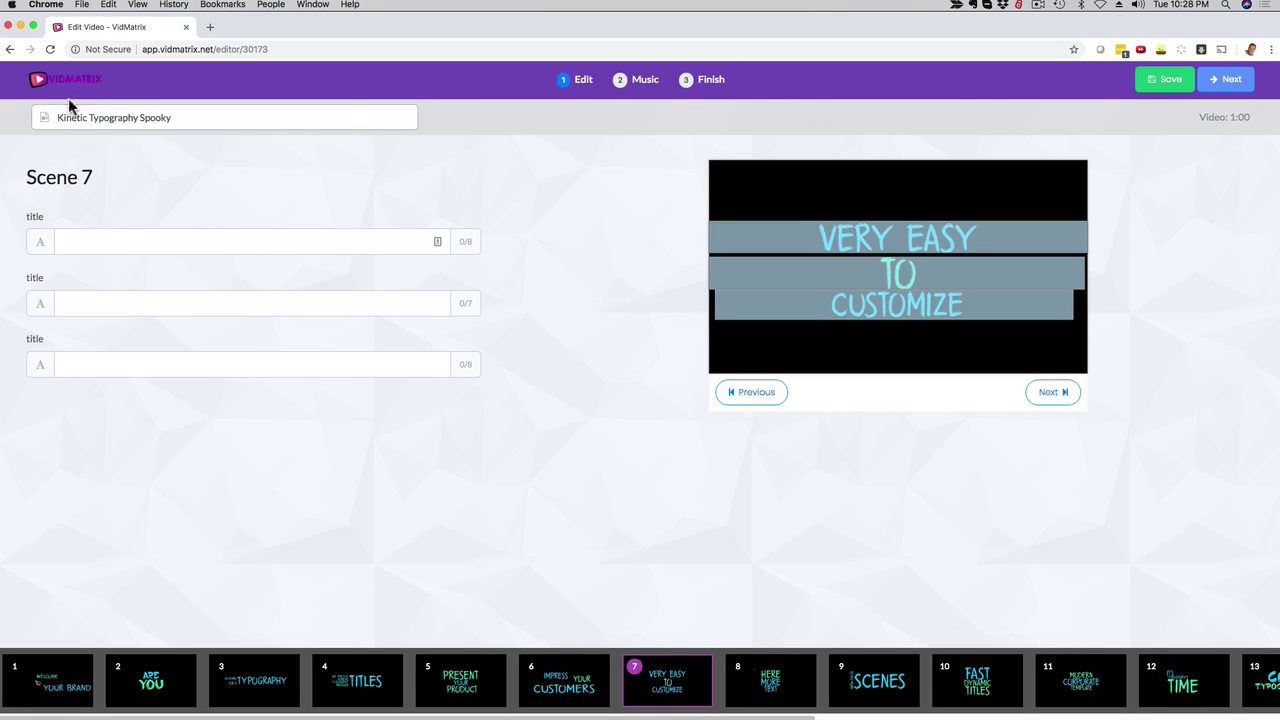
{"action": "left_click", "coordinate": [42, 86]}
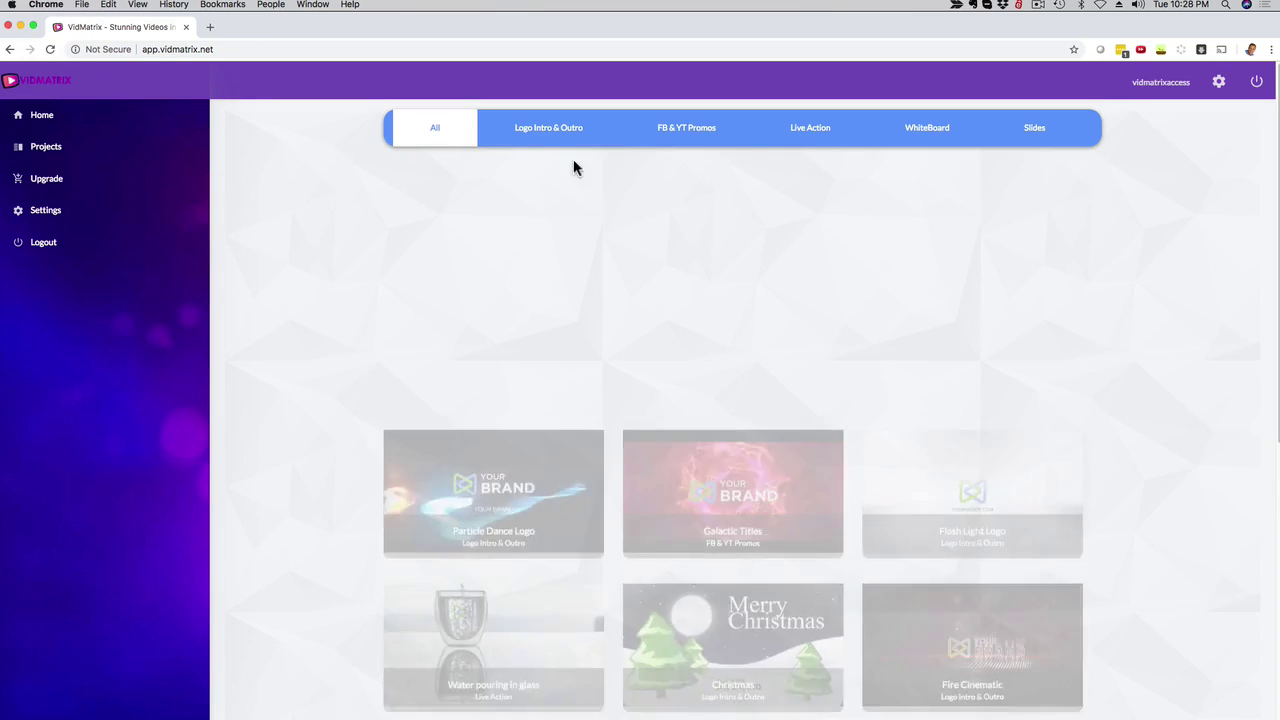
- Switch the gallery to Live Action templates and preview, then close, Girl in the pool
{"action": "left_click", "coordinate": [672, 122]}
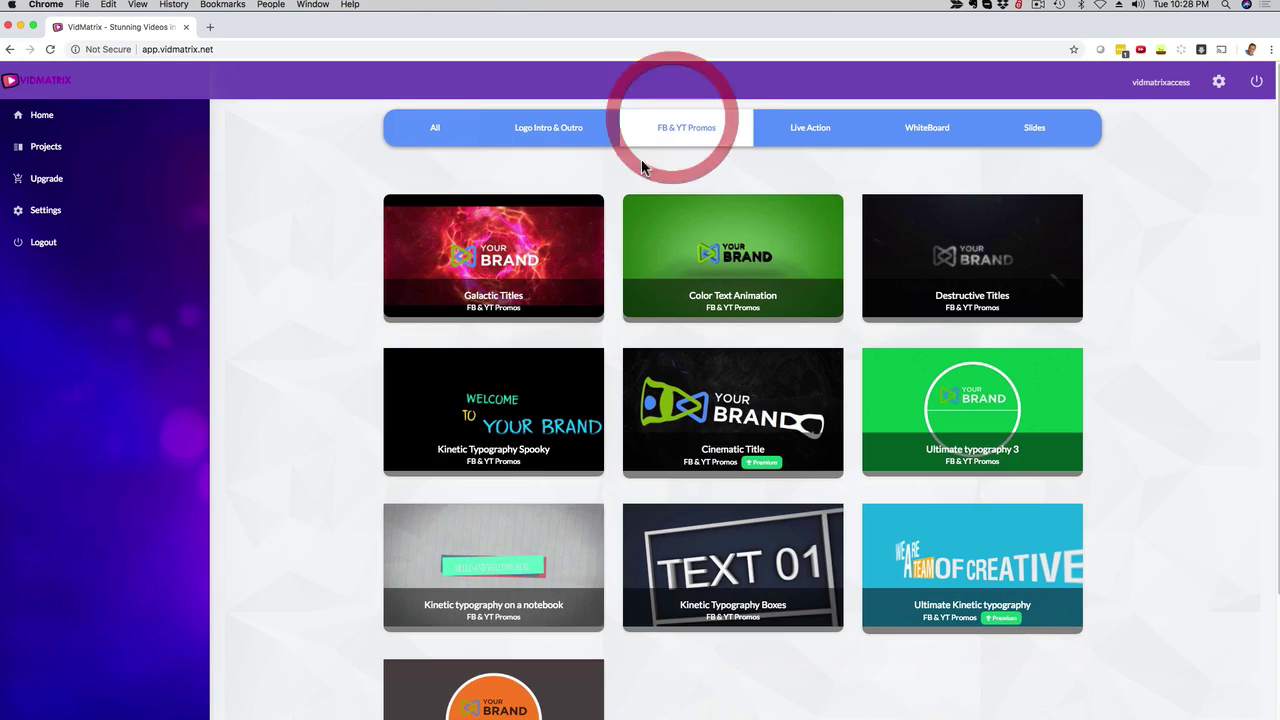
{"action": "left_click", "coordinate": [790, 135]}
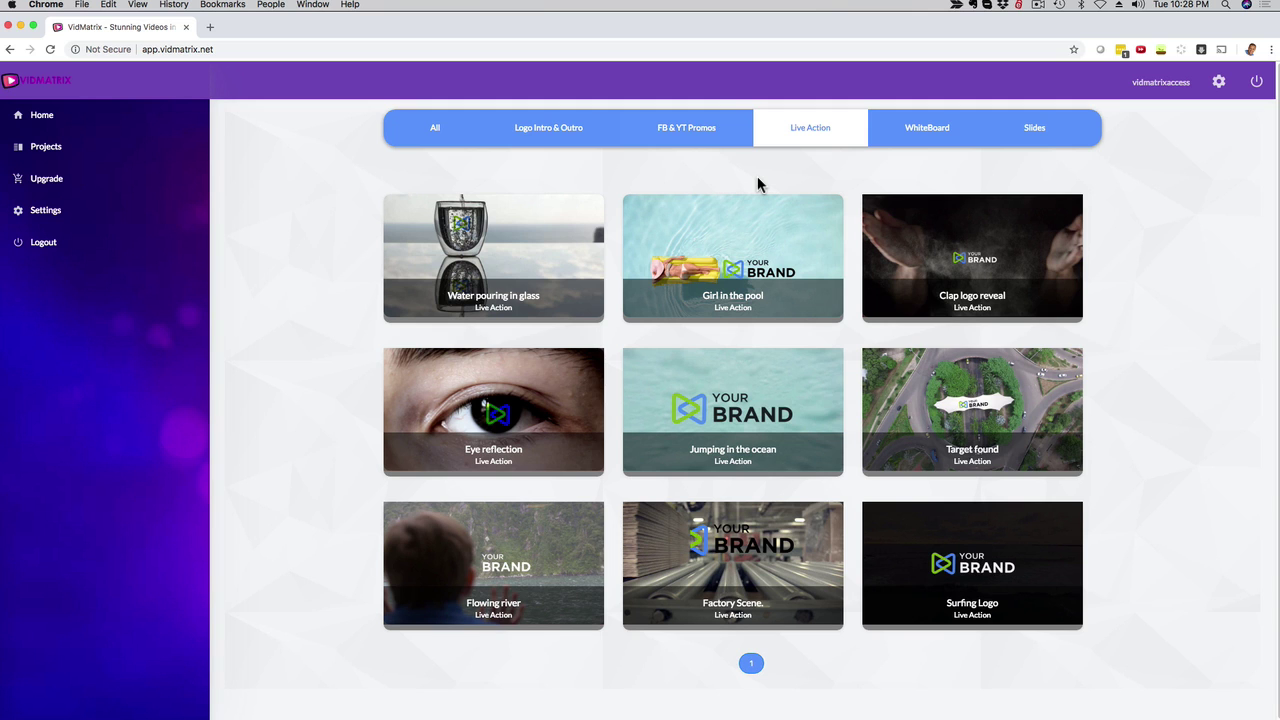
{"action": "left_click", "coordinate": [791, 223]}
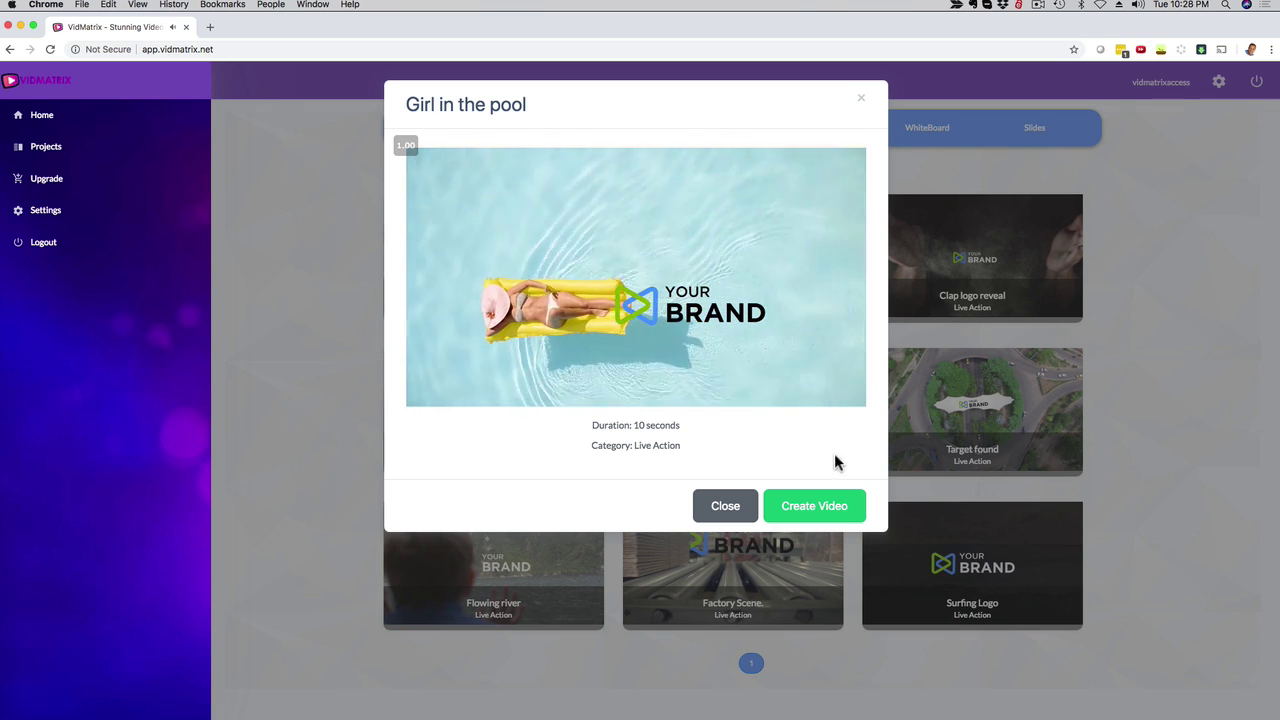
{"action": "left_click", "coordinate": [718, 508]}
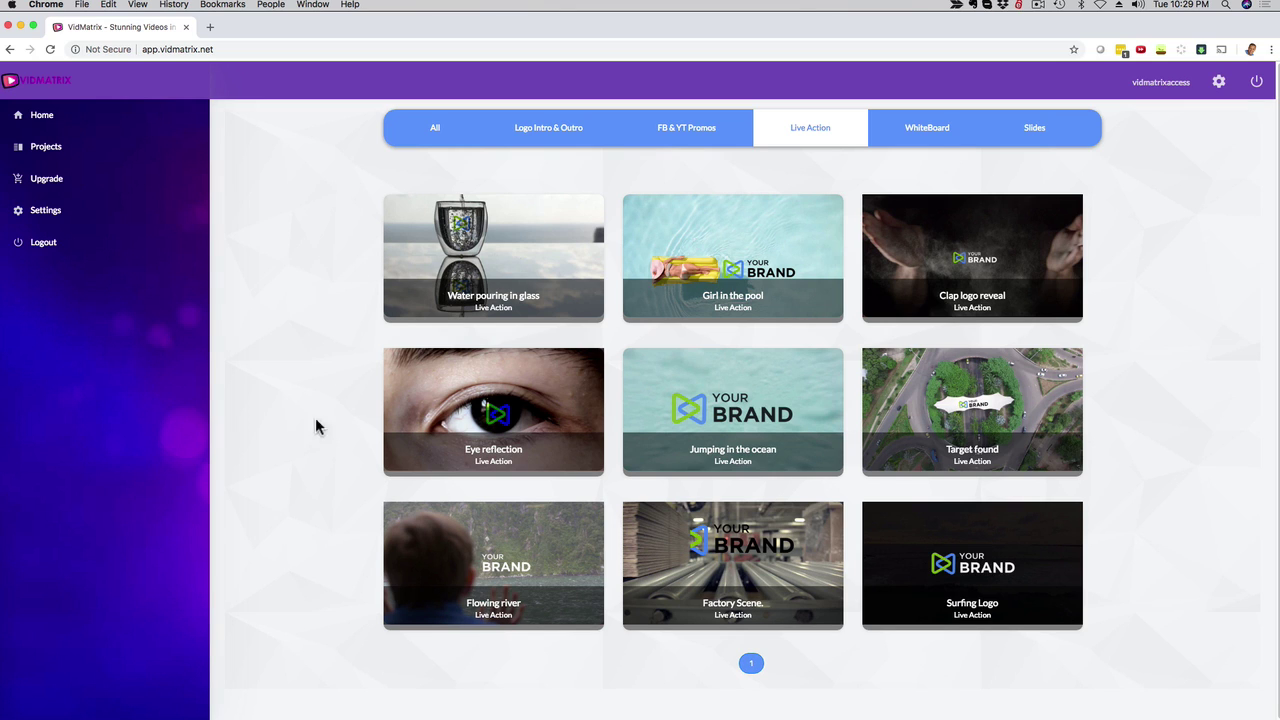
{"action": "mouse_move", "coordinate": [784, 481]}
- Browse the WhiteBoard templates, then filter to Slides and preview Moving Split Frames
{"action": "left_click", "coordinate": [928, 135]}
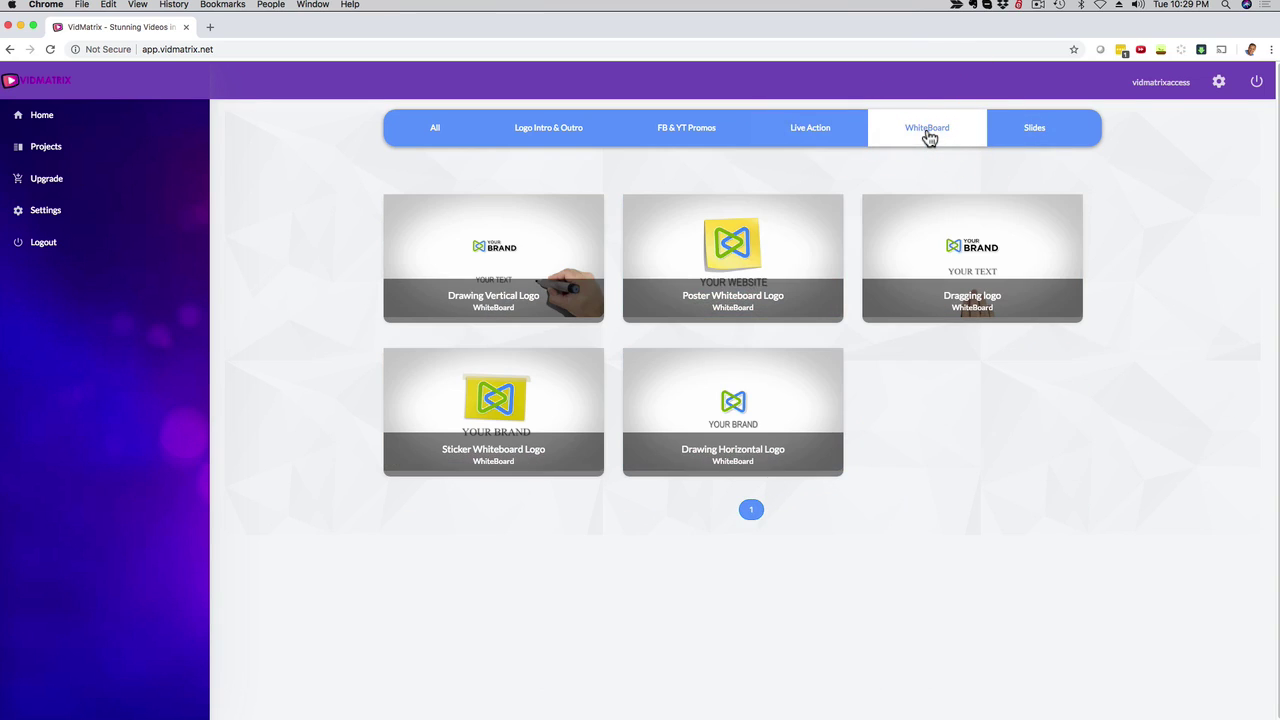
{"action": "left_click", "coordinate": [1033, 135]}
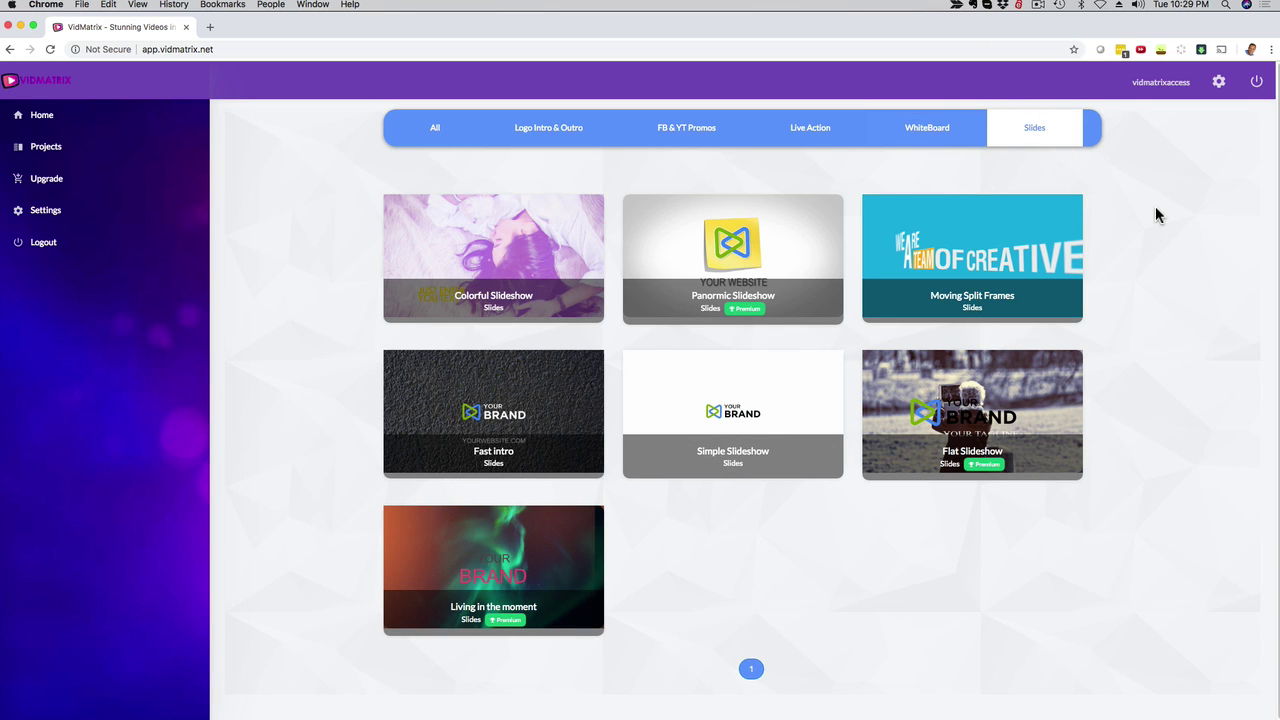
{"action": "left_click", "coordinate": [1048, 228]}
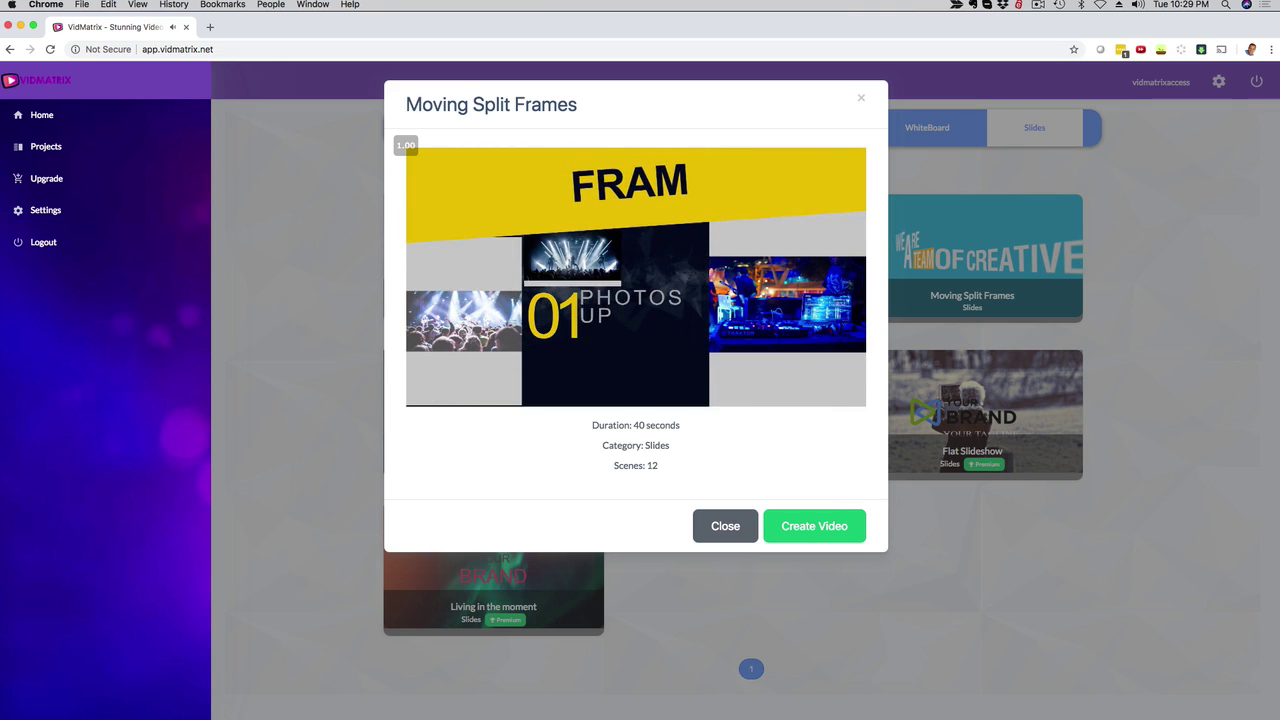
- Pause the Moving Split Frames preview at 0:09, note its 40-second duration, and close it
{"action": "mouse_move", "coordinate": [533, 383]}
{"action": "left_click", "coordinate": [421, 376]}
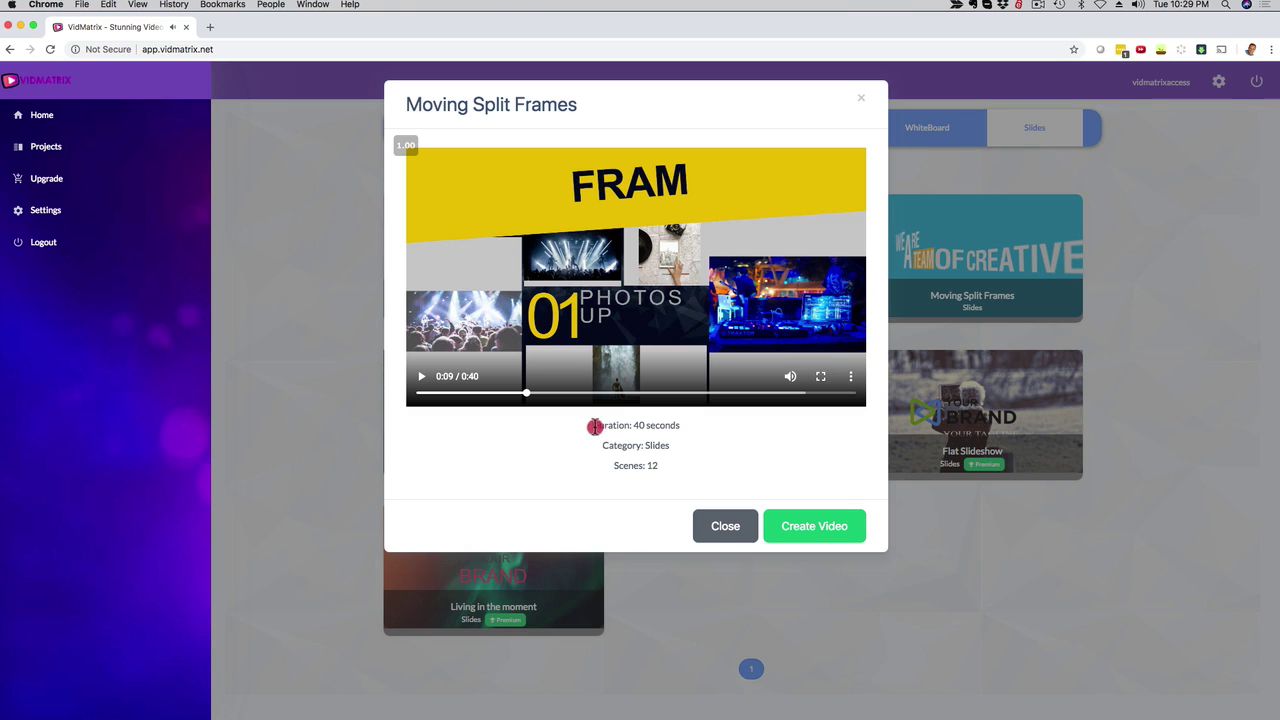
{"action": "left_click_drag", "start_coordinate": [594, 426], "coordinate": [678, 427]}
{"action": "left_click", "coordinate": [634, 447]}
{"action": "left_click", "coordinate": [717, 535]}
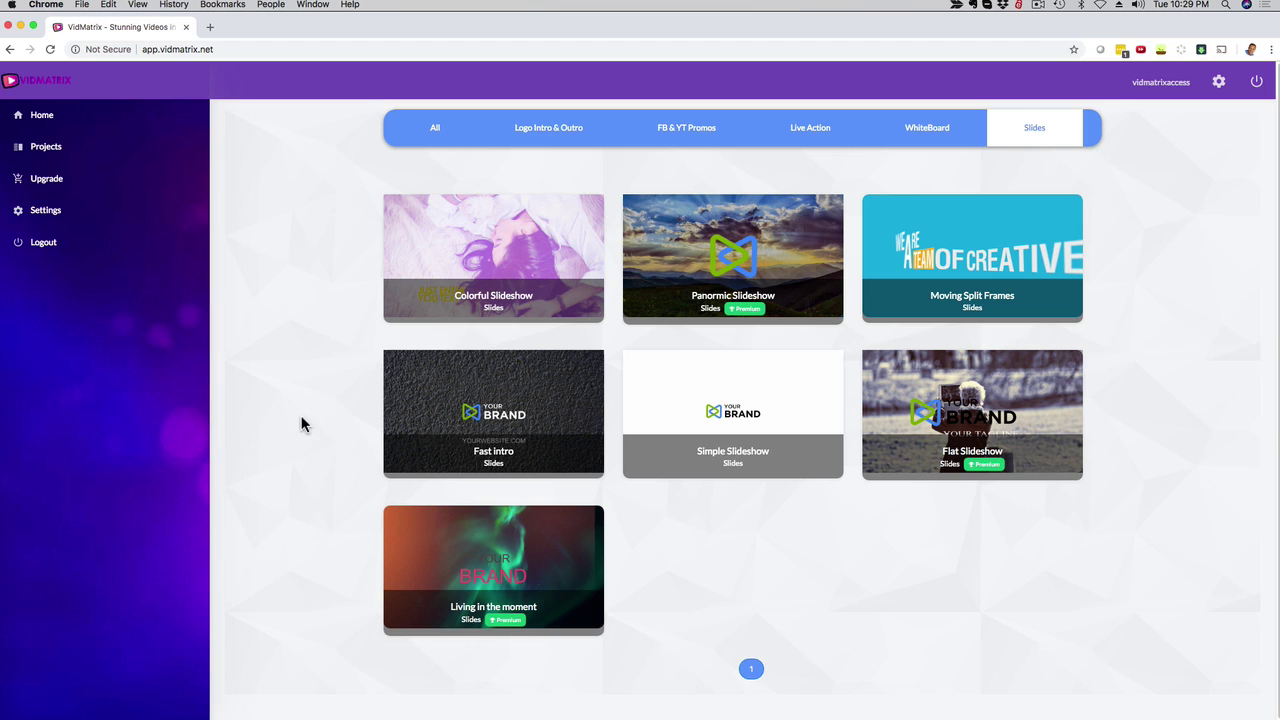
- In Projects, watch the Lit Up Logo Reveal render, pausing at 0:11, then close it
{"action": "left_click", "coordinate": [47, 155]}
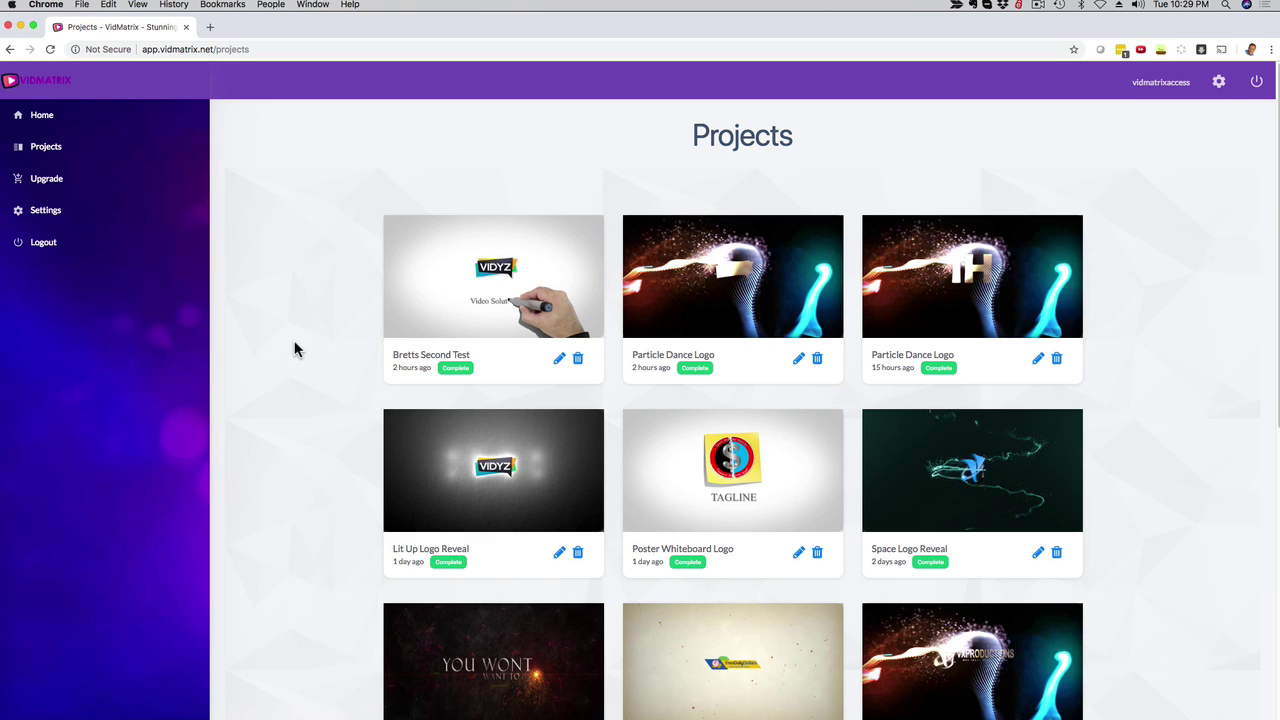
{"action": "scroll", "coordinate": [292, 372], "scroll_direction": "down", "scroll_amount": 2}
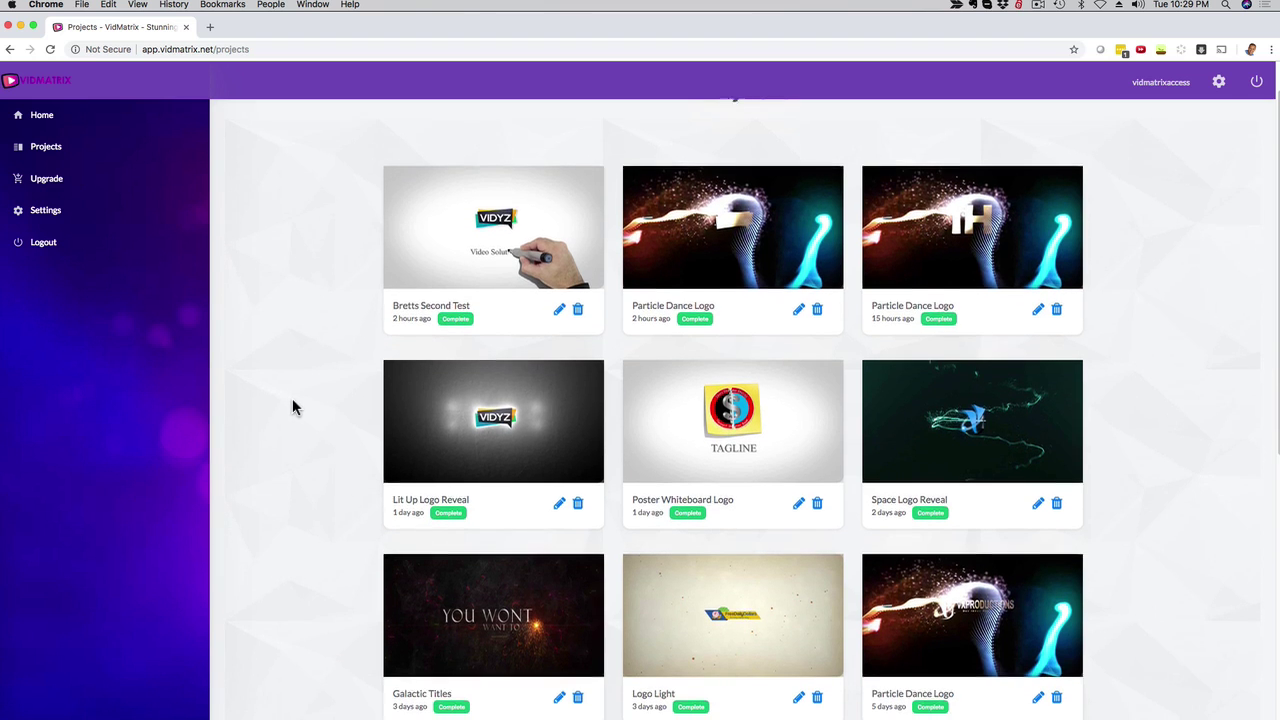
{"action": "scroll", "coordinate": [292, 398], "scroll_direction": "down", "scroll_amount": 1}
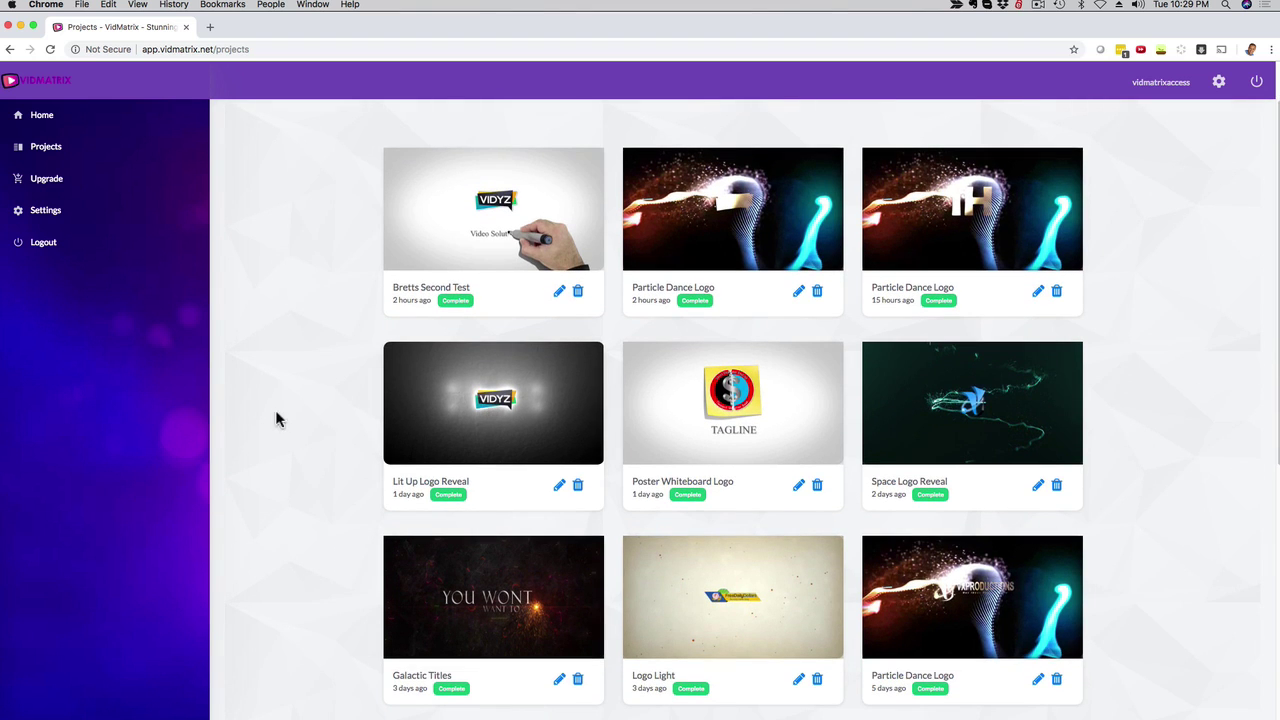
{"action": "left_click", "coordinate": [520, 428]}
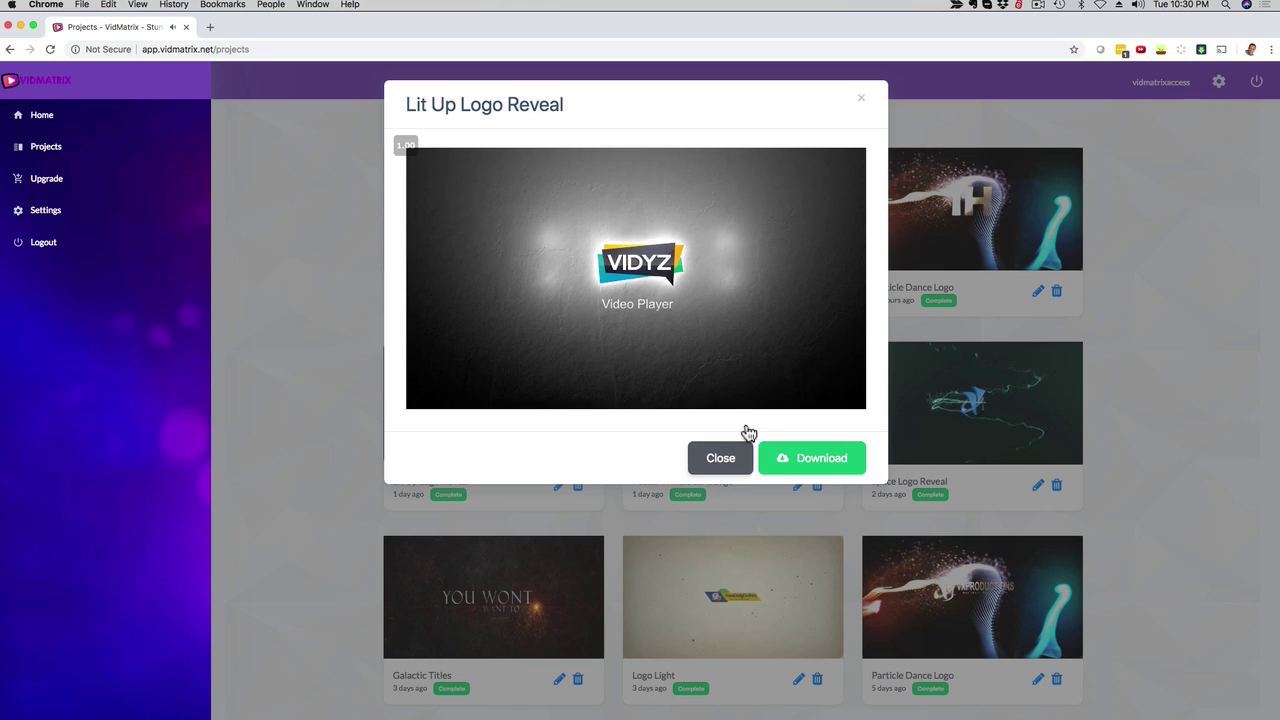
{"action": "left_click", "coordinate": [420, 382]}
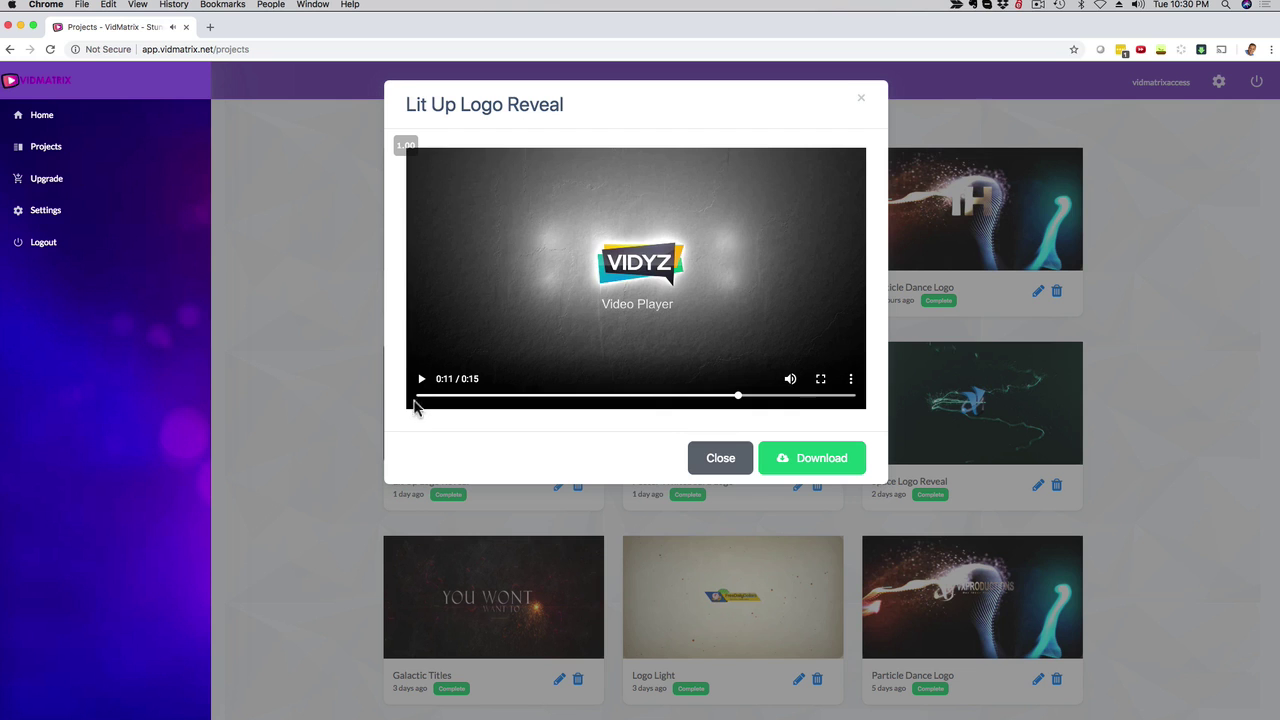
{"action": "left_click", "coordinate": [720, 458]}
- Play the finished Space Logo Reveal video, then close it and scroll back up
{"action": "scroll", "coordinate": [300, 405], "scroll_direction": "down", "scroll_amount": 1}
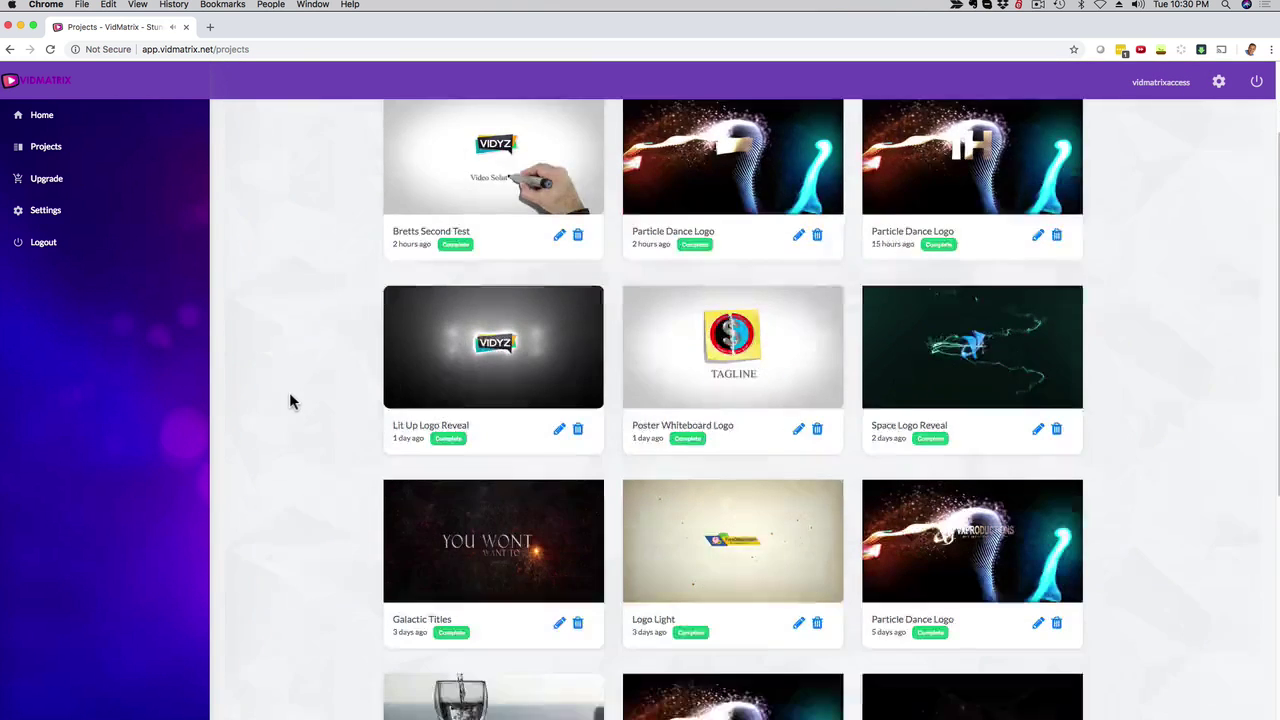
{"action": "scroll", "coordinate": [290, 401], "scroll_direction": "down", "scroll_amount": 5}
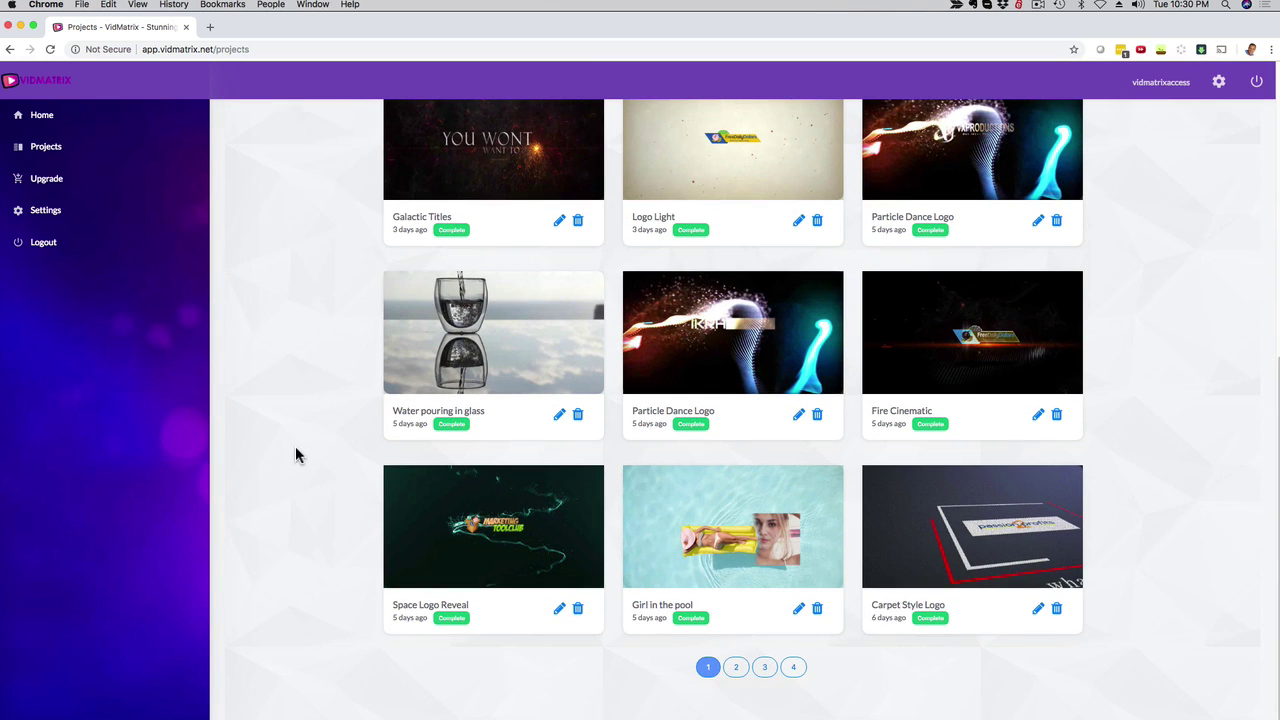
{"action": "left_click", "coordinate": [417, 503]}
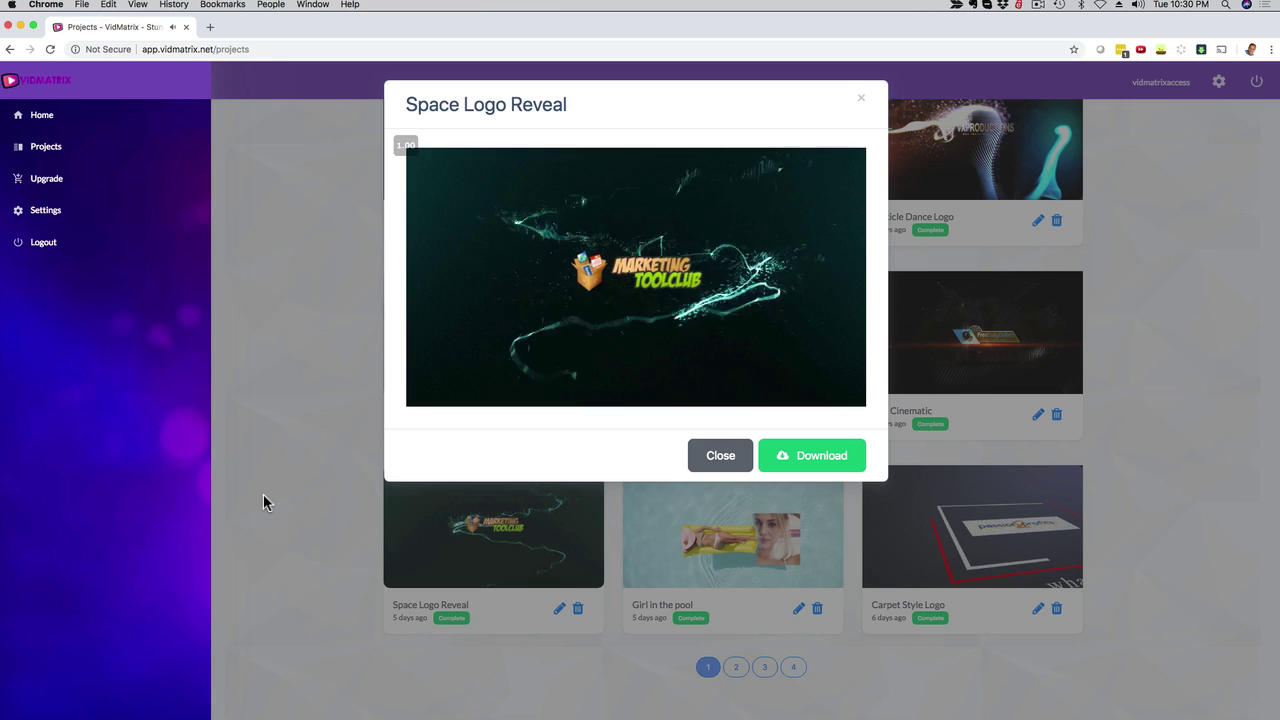
{"action": "left_click", "coordinate": [718, 456]}
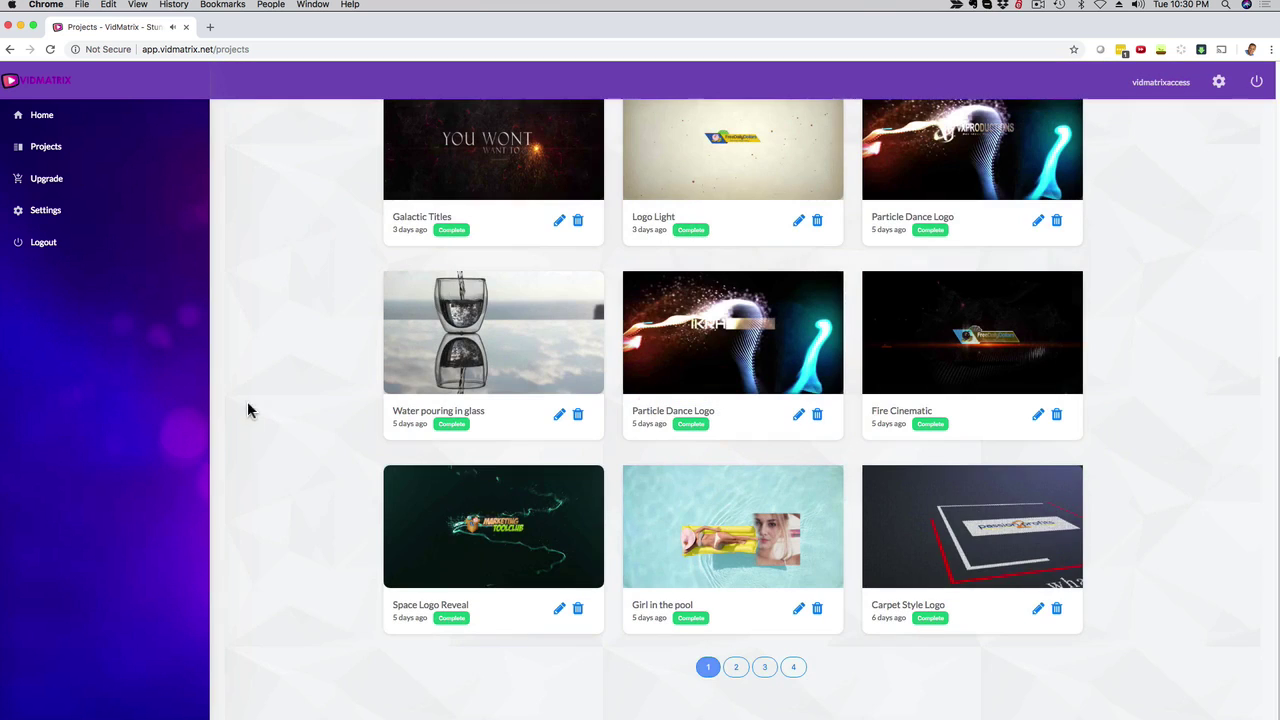
{"action": "scroll", "coordinate": [217, 377], "scroll_direction": "up", "scroll_amount": 5}
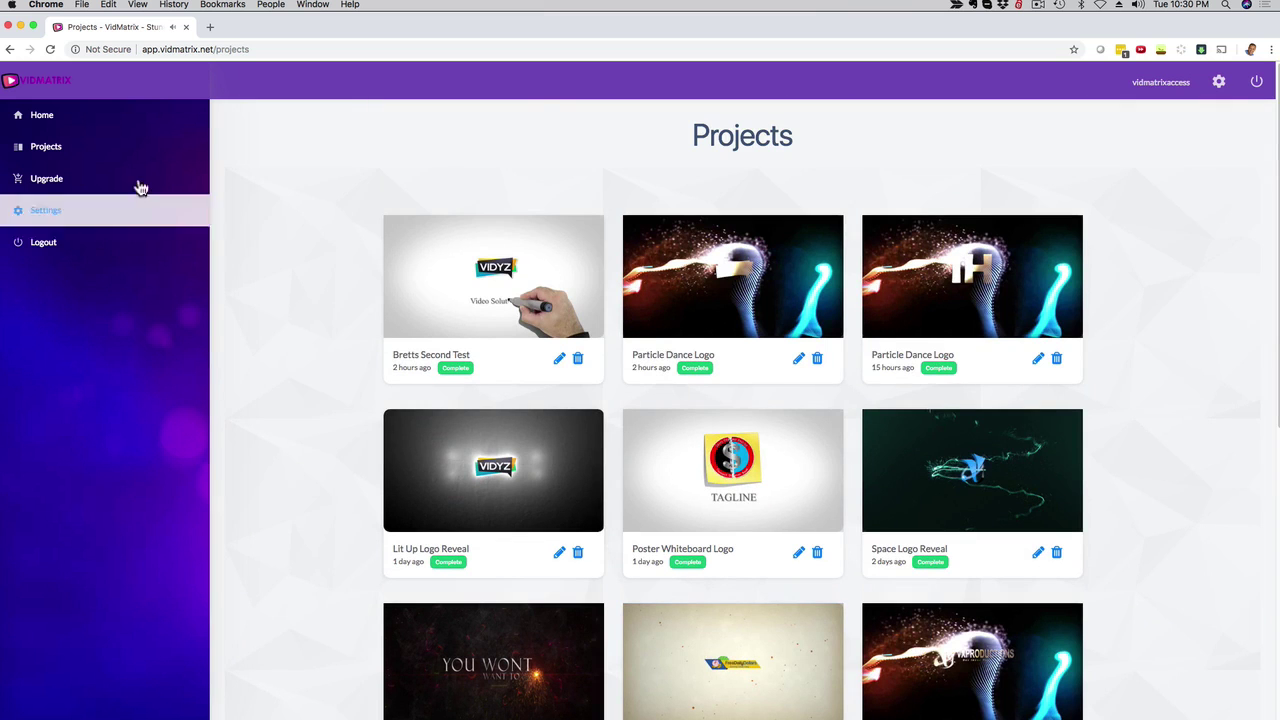